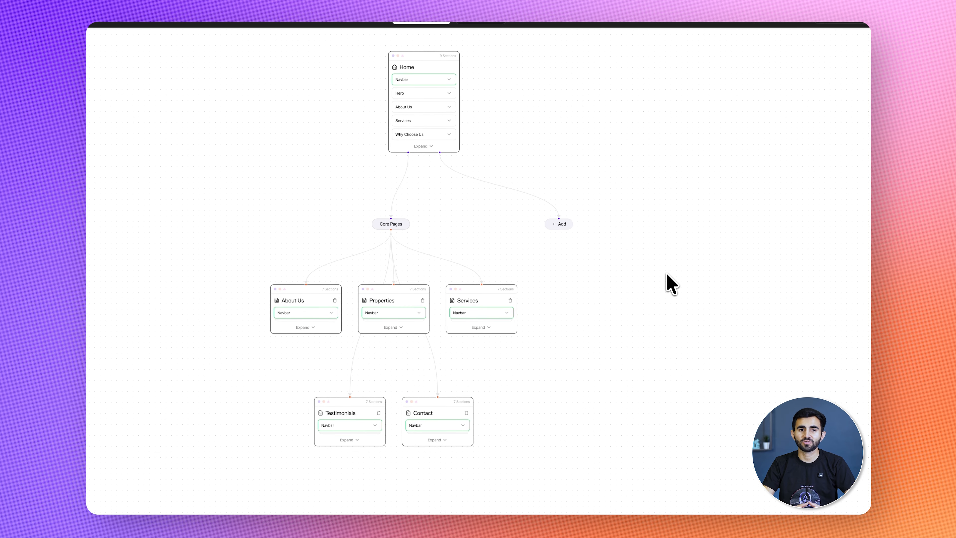
Add the Blog Pages group to the sitemap as a new branch under Home and view its generated pages
scroll(596, 246, up, 5)
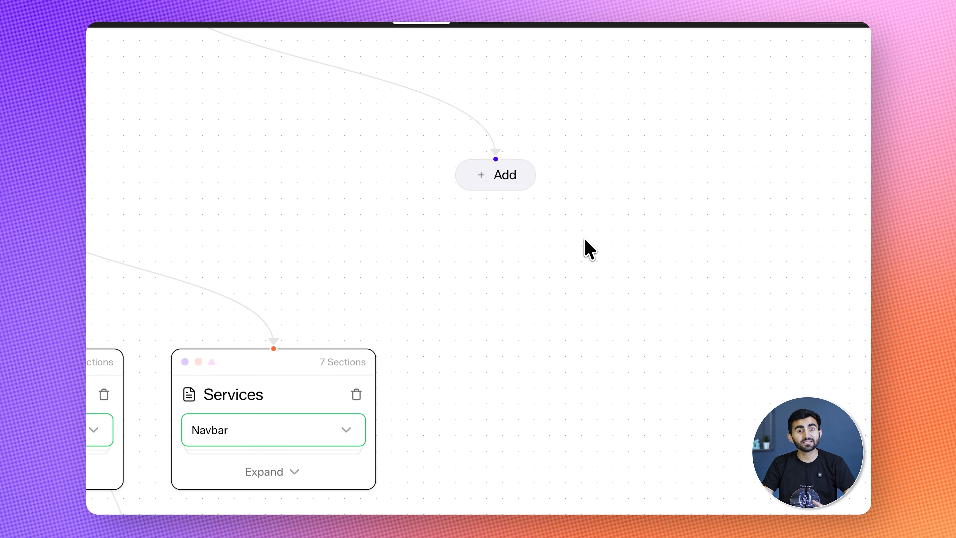
click(513, 173)
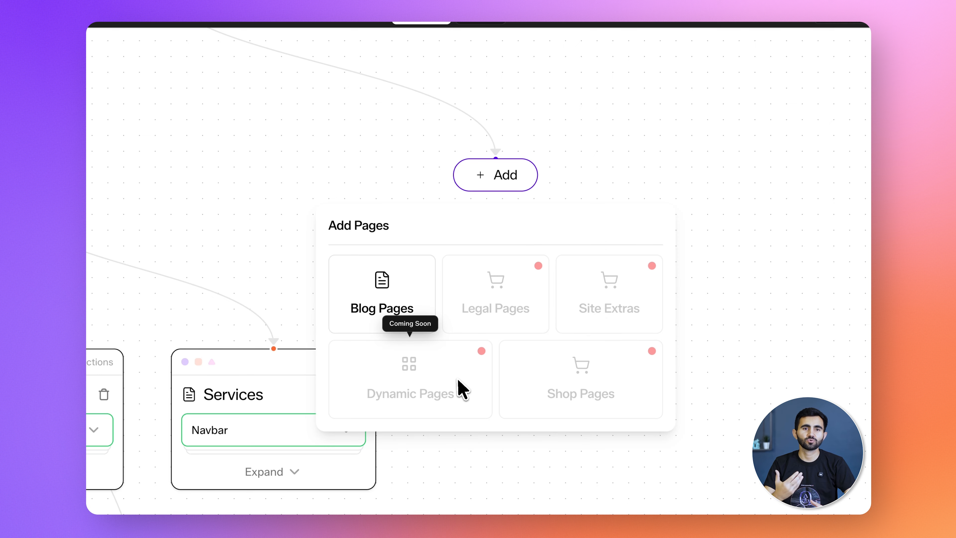
click(399, 298)
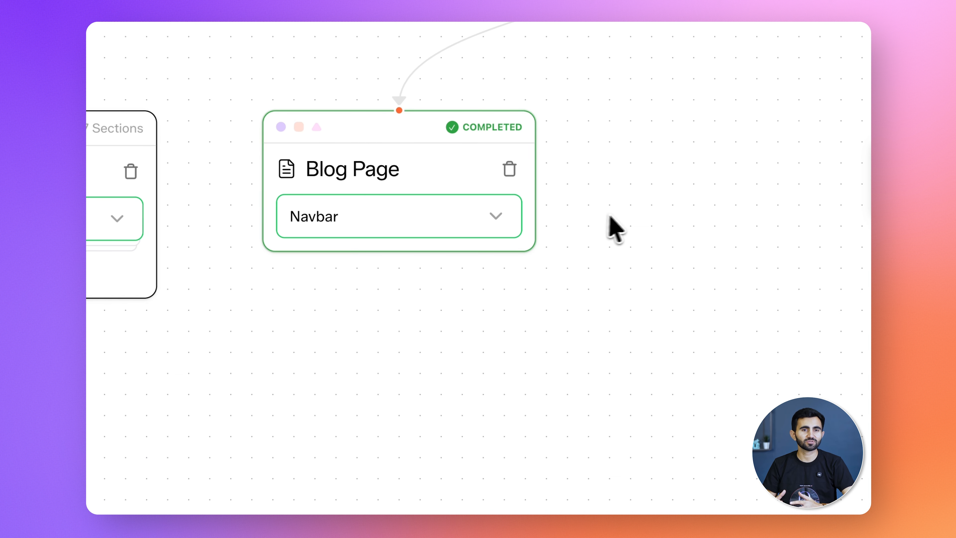
scroll(622, 212, down, 5)
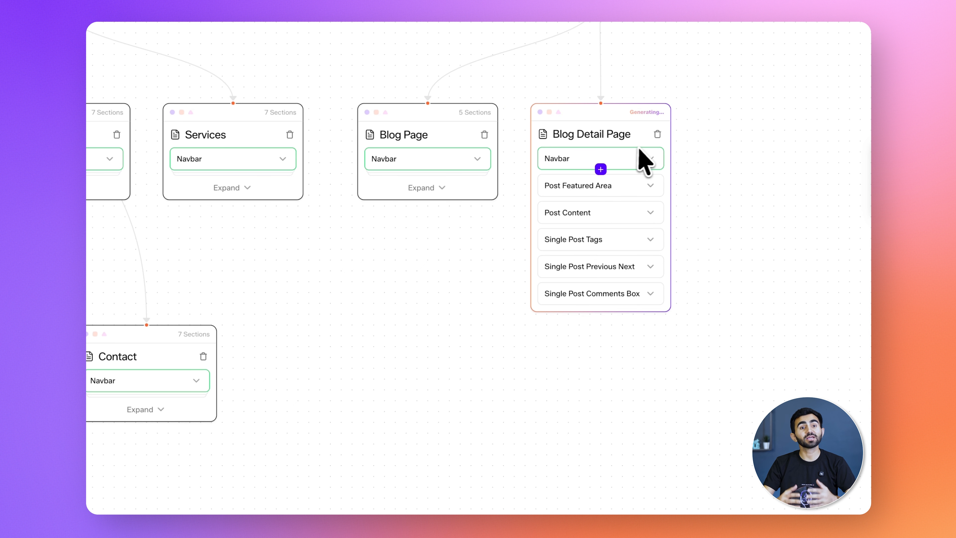
scroll(749, 174, right, 5)
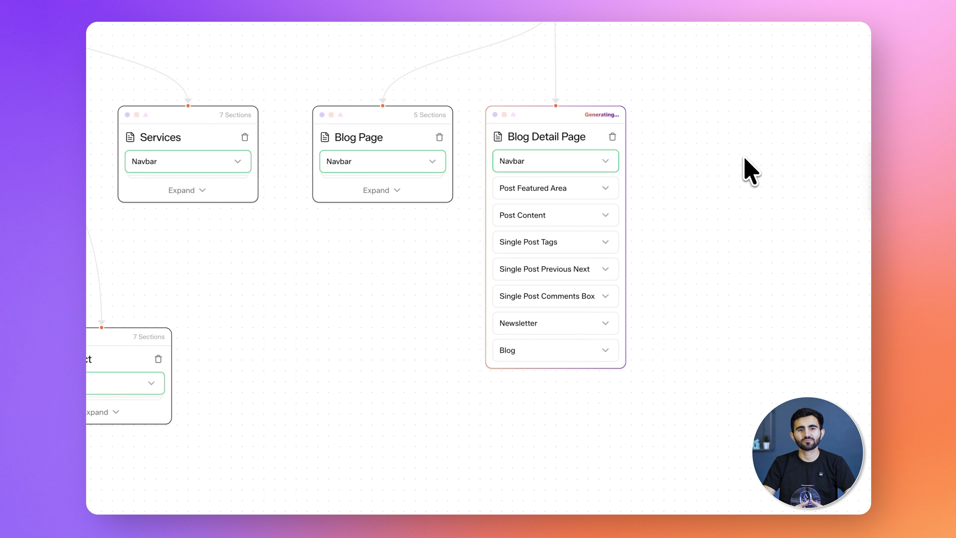
scroll(744, 157, right, 4)
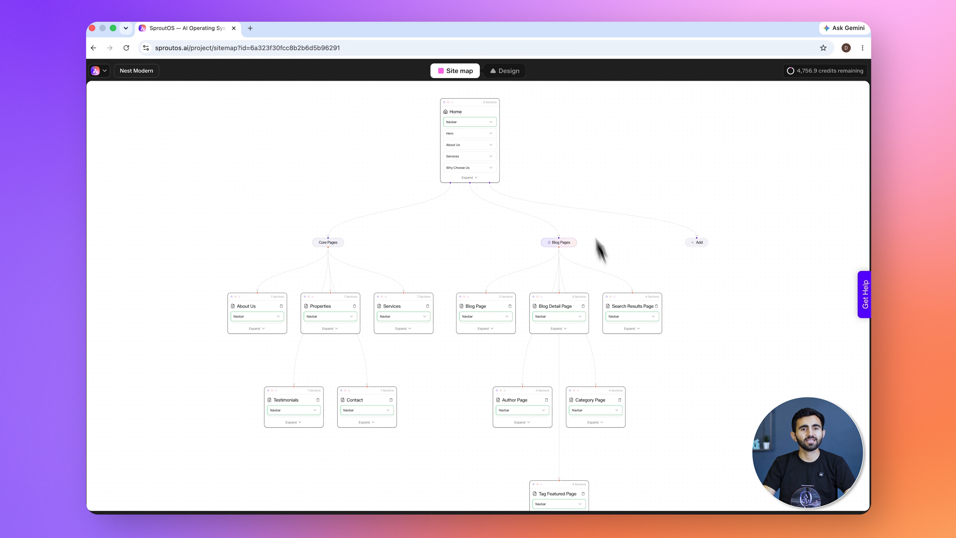
Expand the Home page card to list all its sections, and view the details of the Navbar and Hero sections
scroll(567, 164, up, 2)
scroll(466, 224, up, 5)
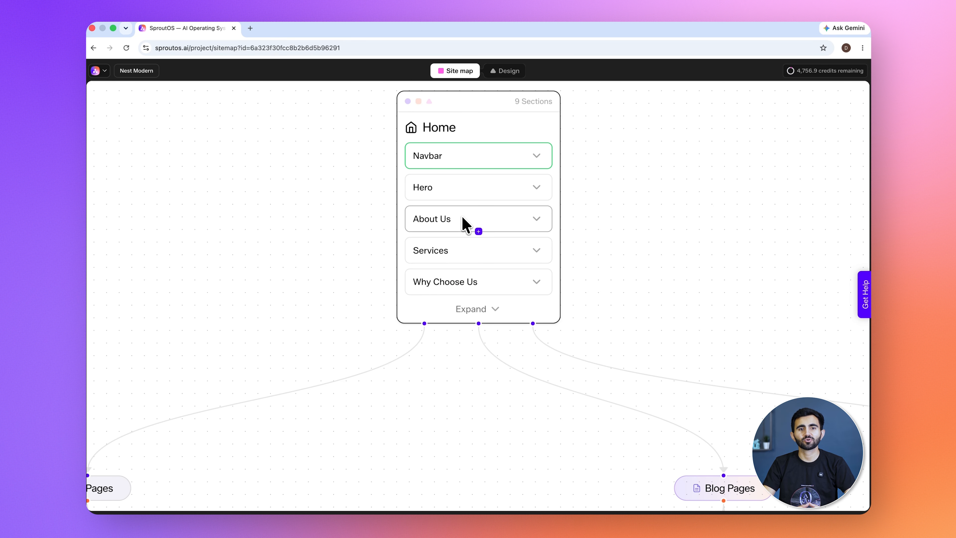
click(496, 310)
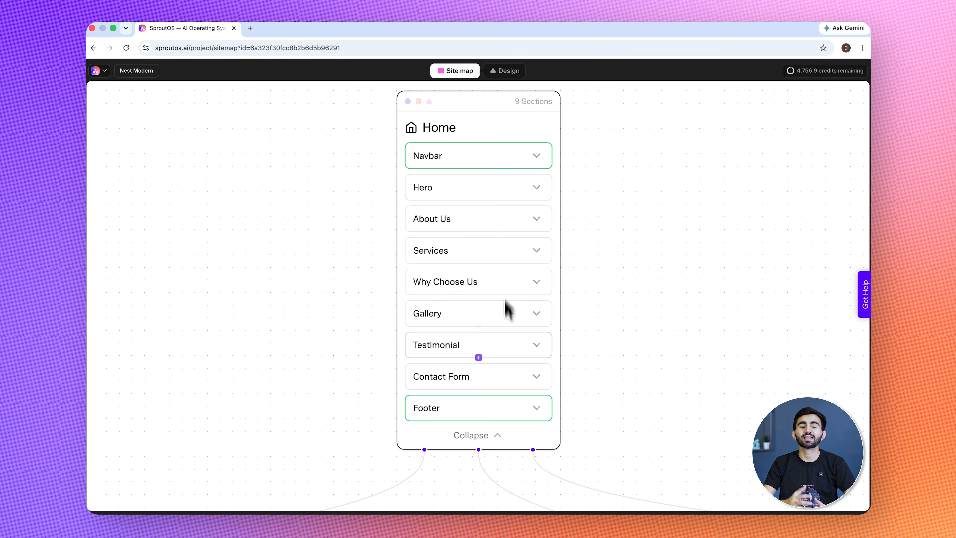
click(466, 157)
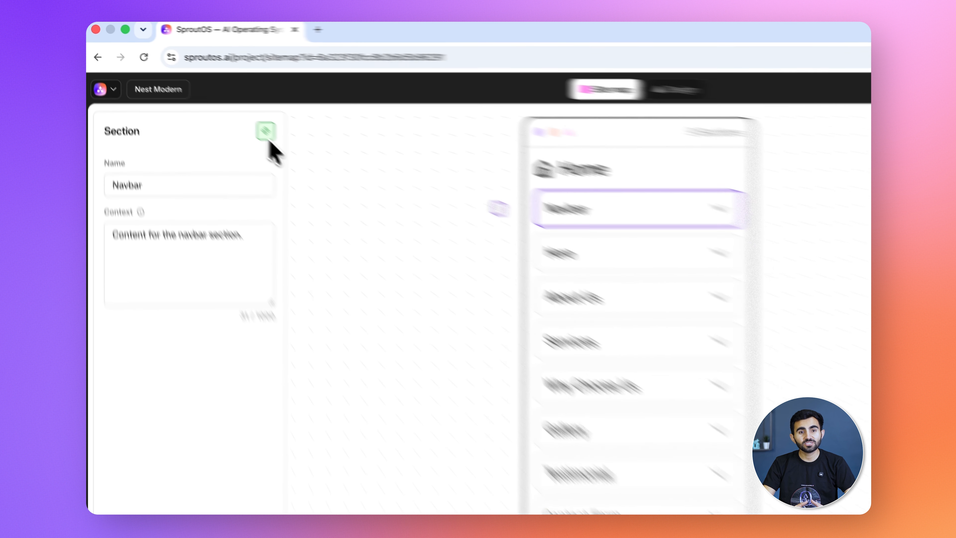
click(464, 196)
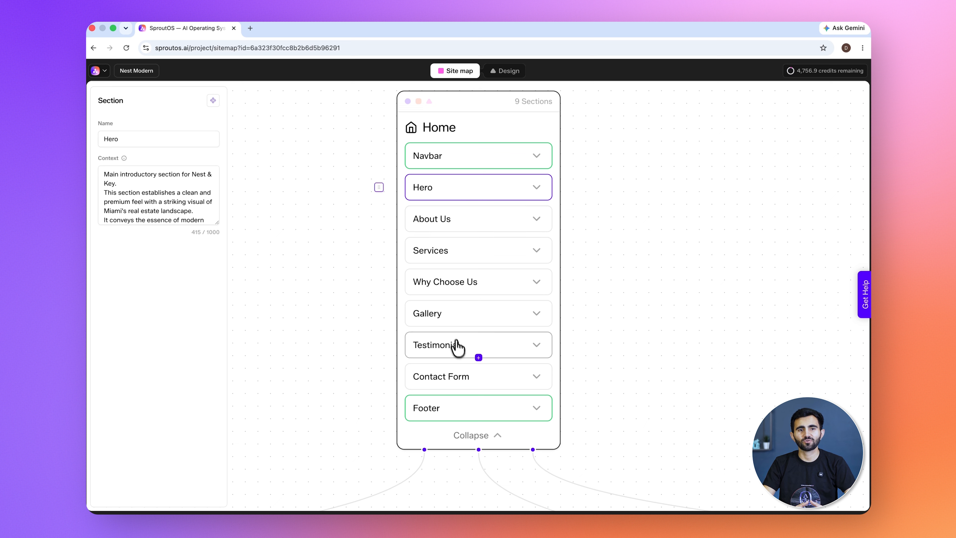
Move the Home page's Testimonial section up between Services and Why Choose Us
click(461, 356)
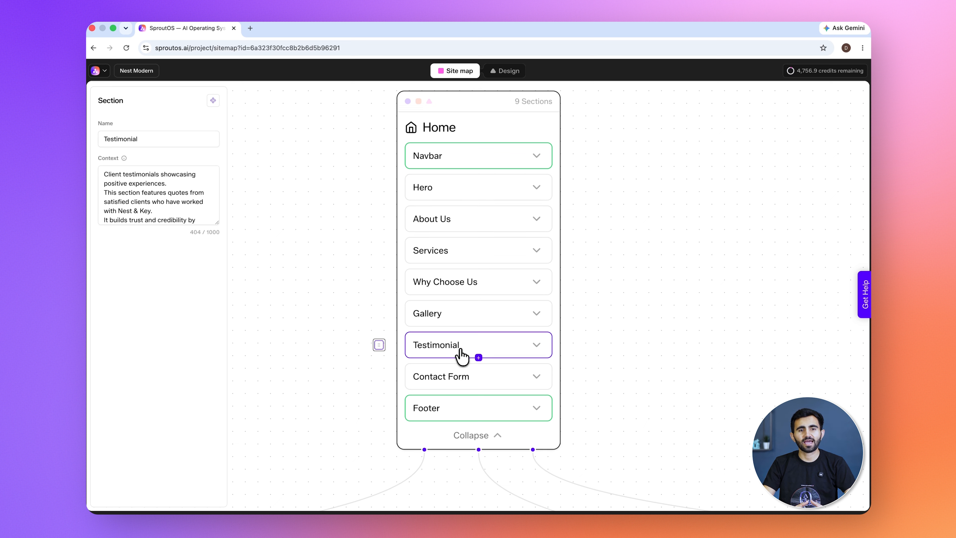
drag(380, 346, 380, 297)
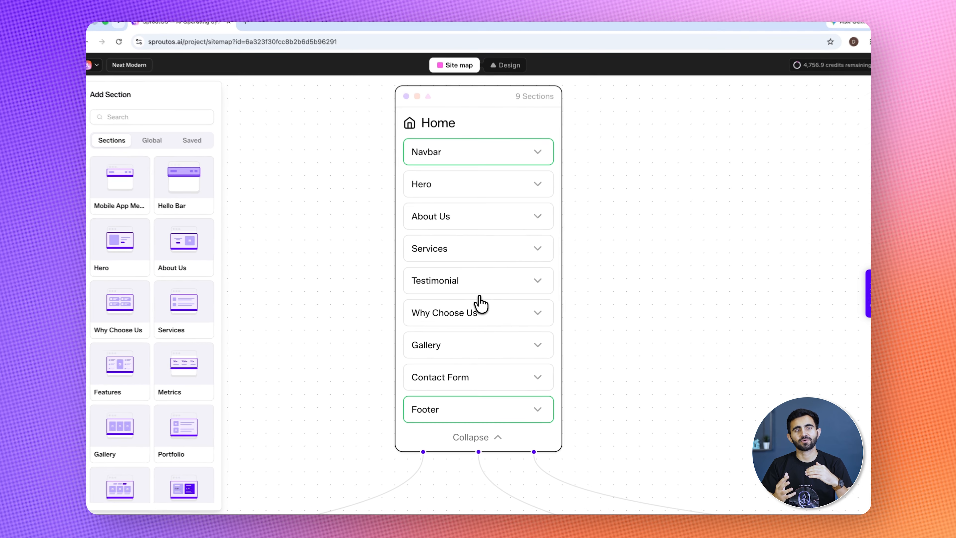
Browse the standard, global and saved section libraries, and add a Metrics section below Testimonial on the Home page
scroll(183, 388, down, 9)
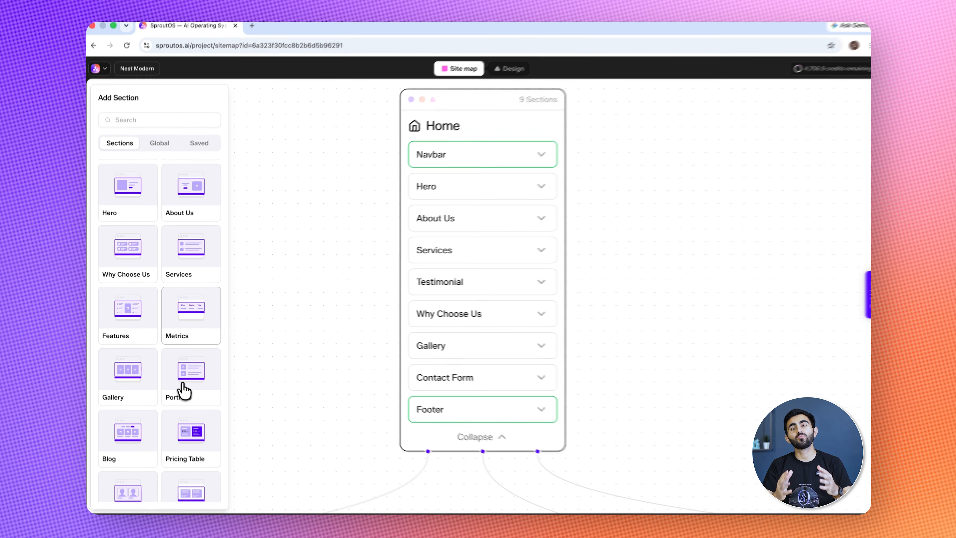
scroll(184, 390, up, 6)
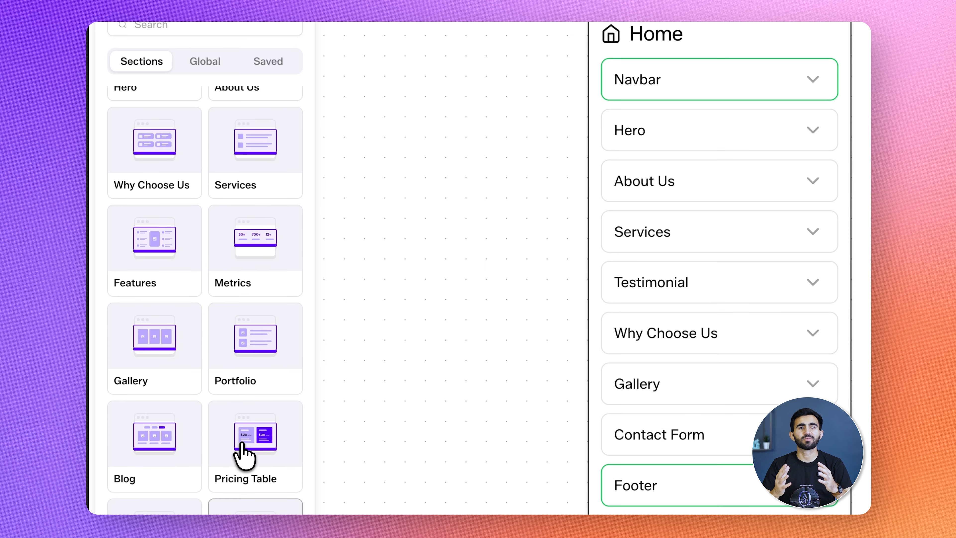
scroll(244, 455, up, 4)
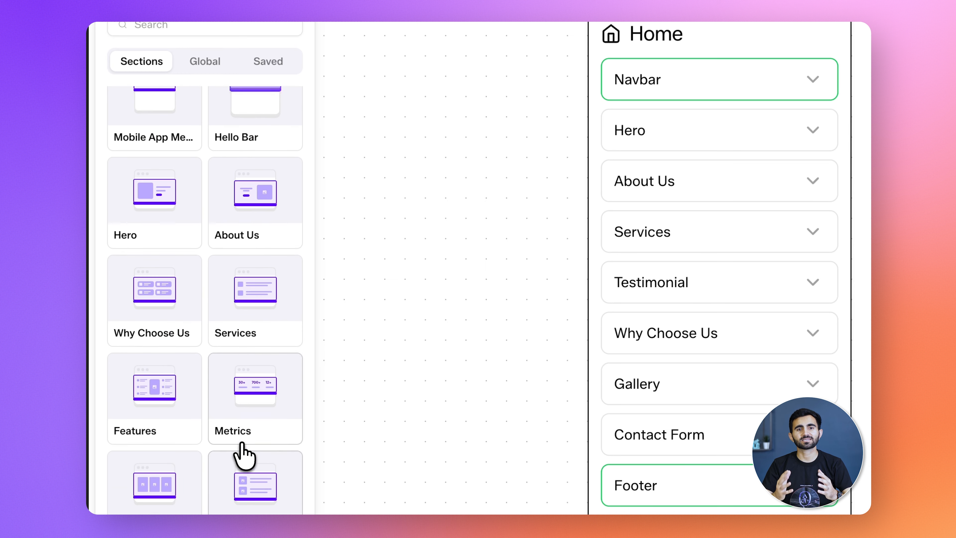
click(206, 194)
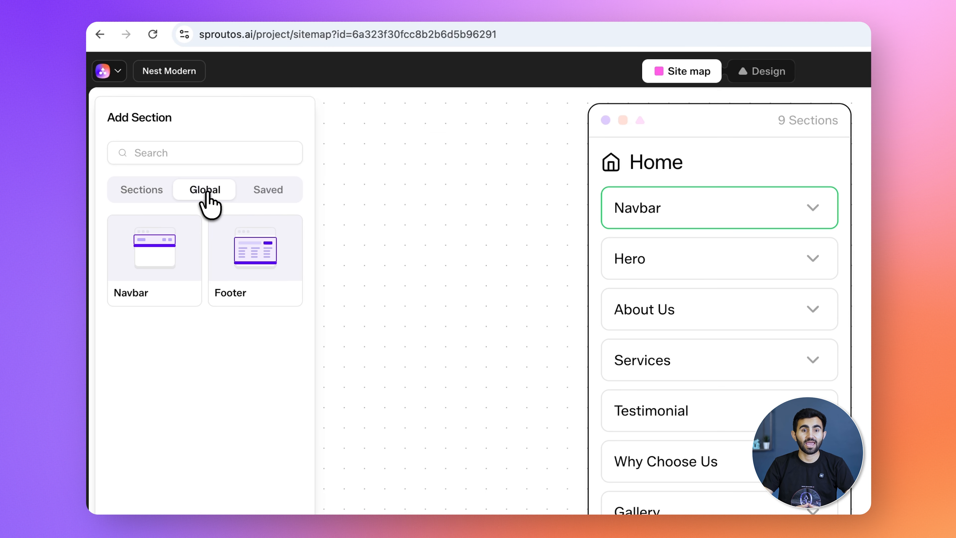
click(259, 196)
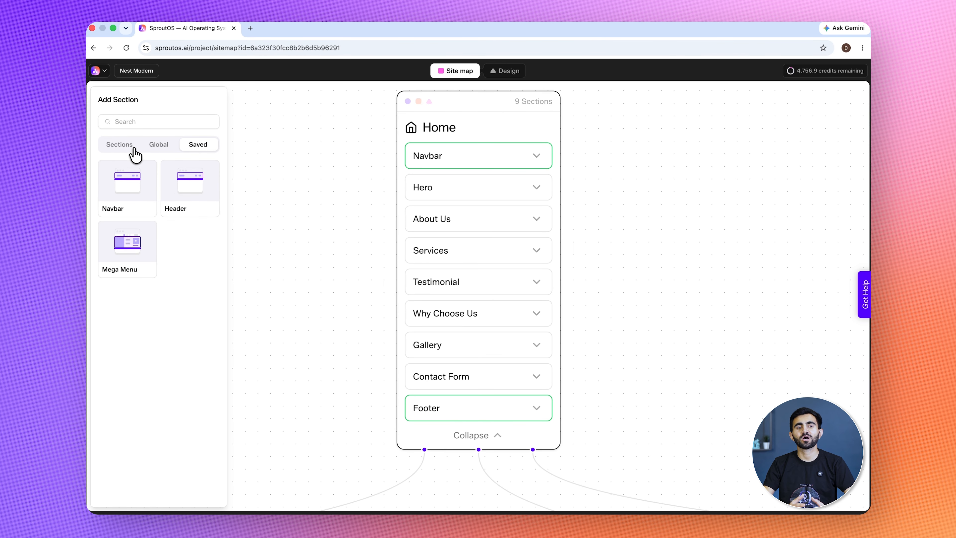
click(134, 148)
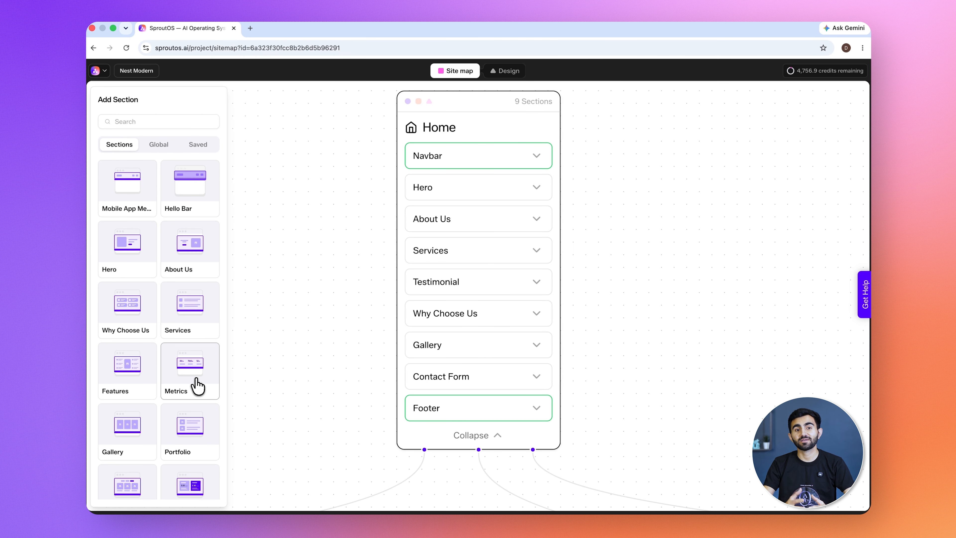
click(196, 386)
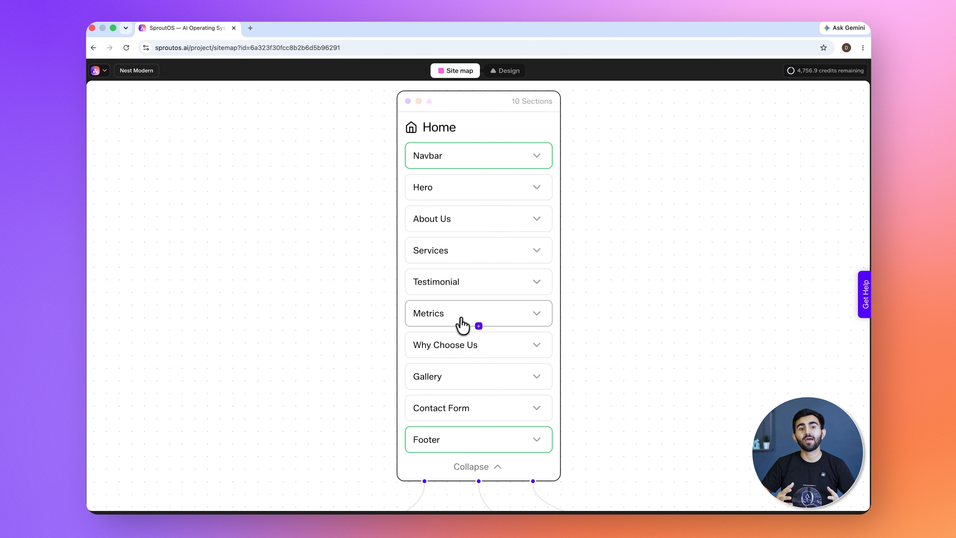
View the Metrics section's name and context, and collapse the Home page card to return to the full sitemap
click(670, 239)
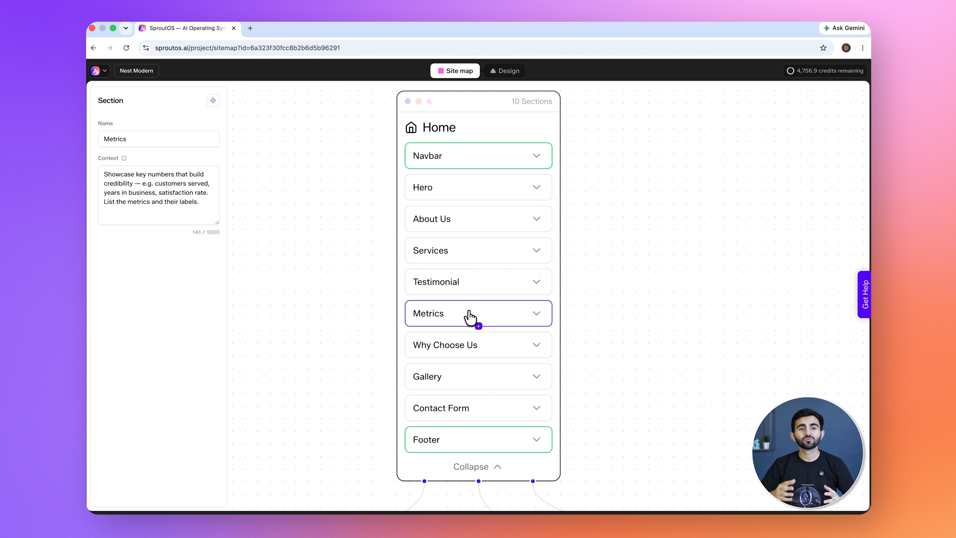
click(496, 467)
scroll(612, 332, down, 10)
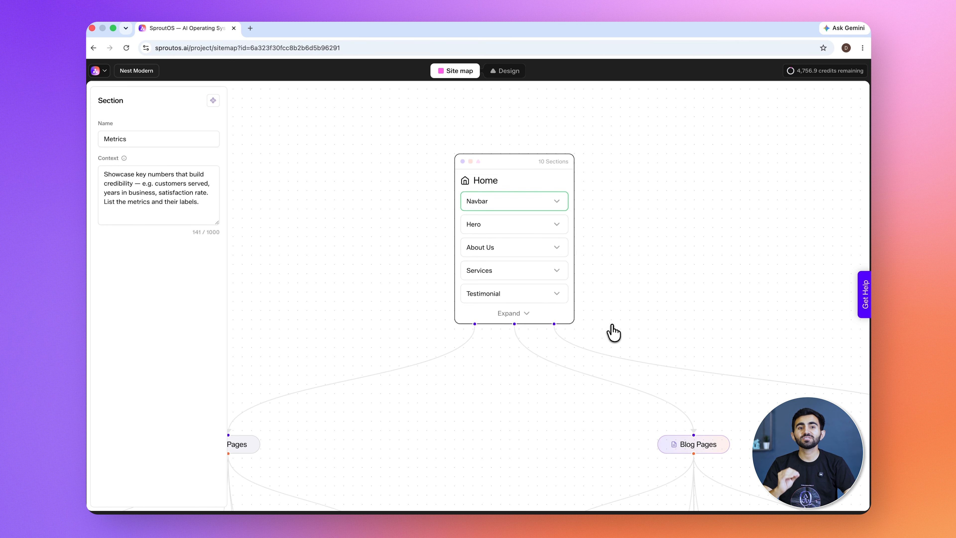
scroll(612, 326, down, 2)
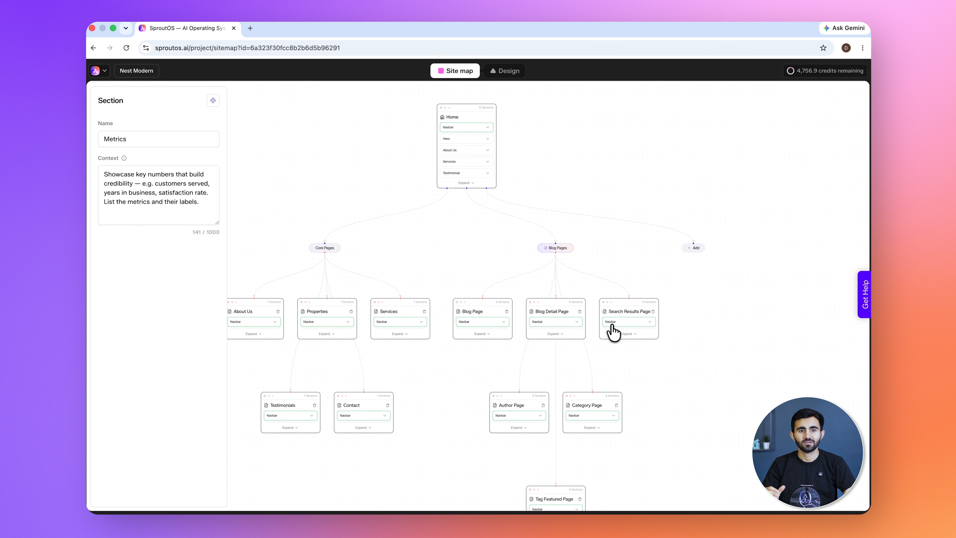
click(599, 169)
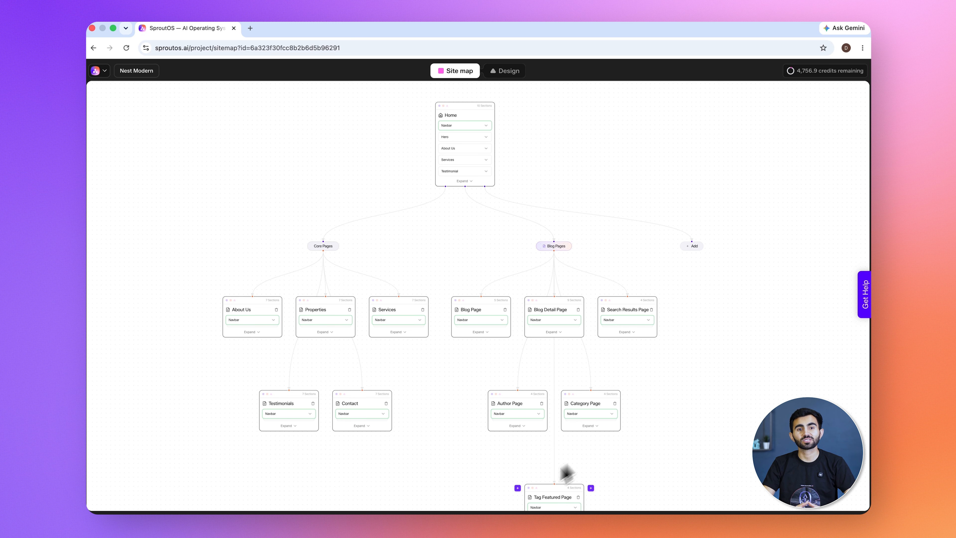
Switch to the Design view and examine the Home page design from the hero down to the footer
click(517, 74)
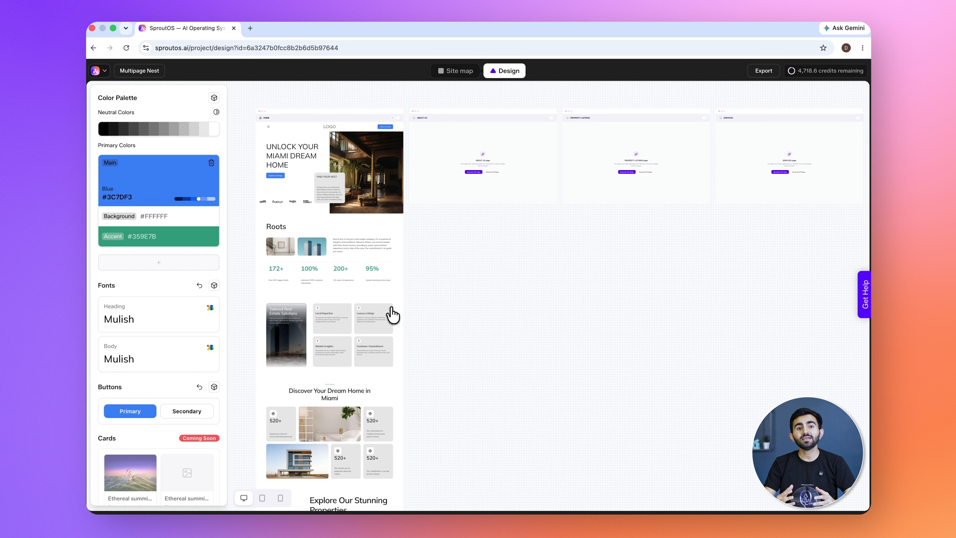
scroll(393, 314, up, 8)
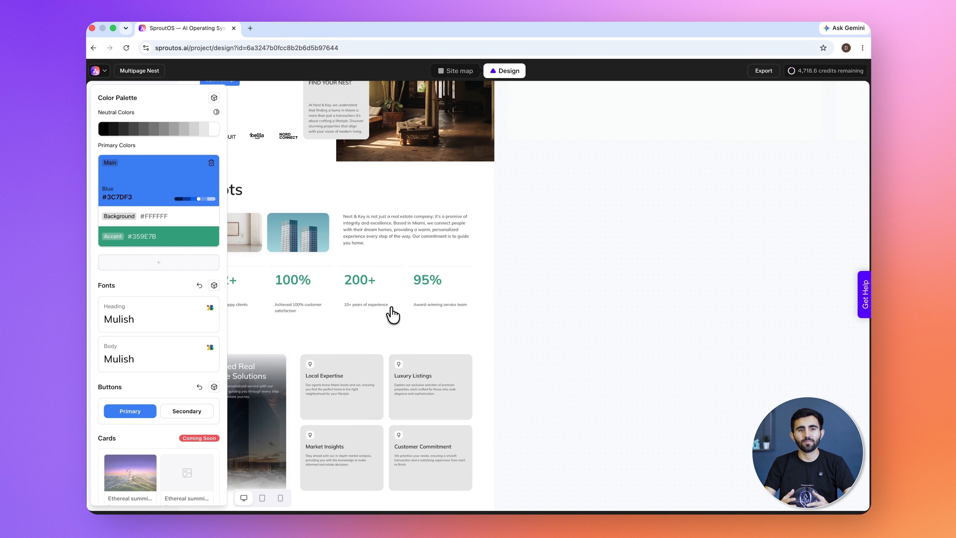
scroll(392, 314, up, 5)
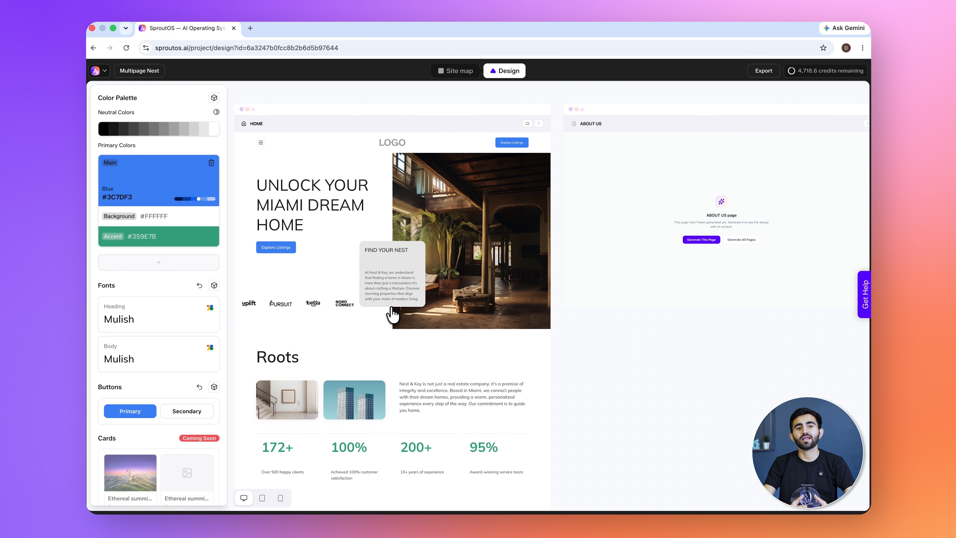
scroll(392, 314, down, 4)
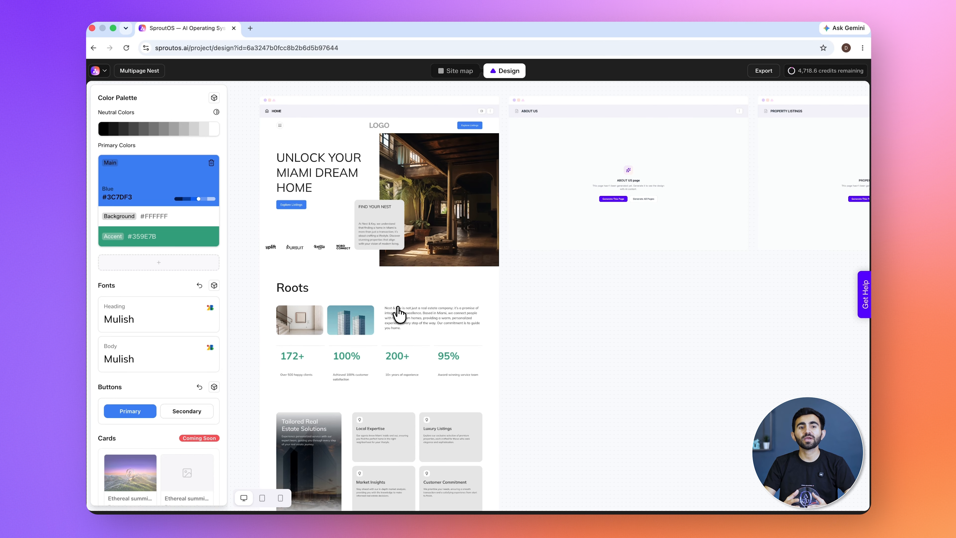
scroll(398, 307, down, 10)
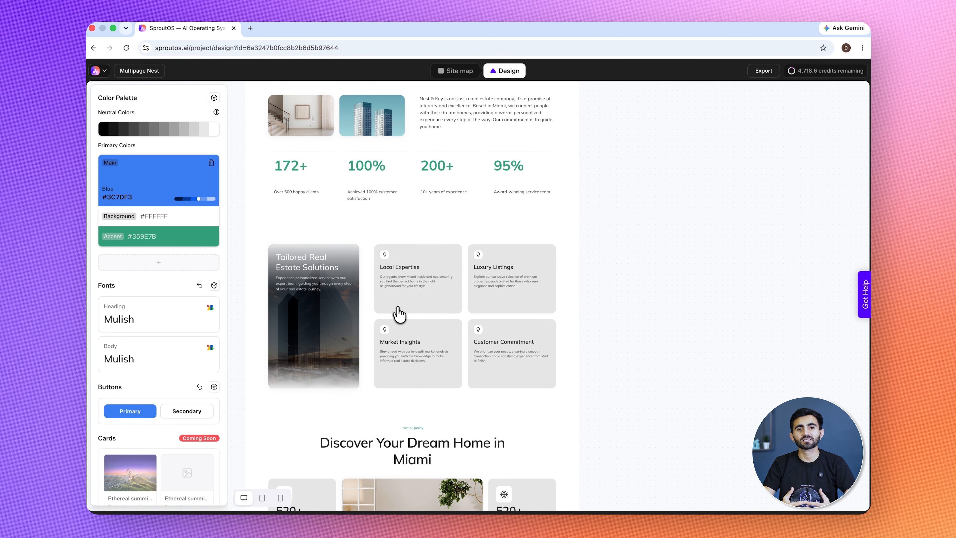
scroll(398, 312, down, 15)
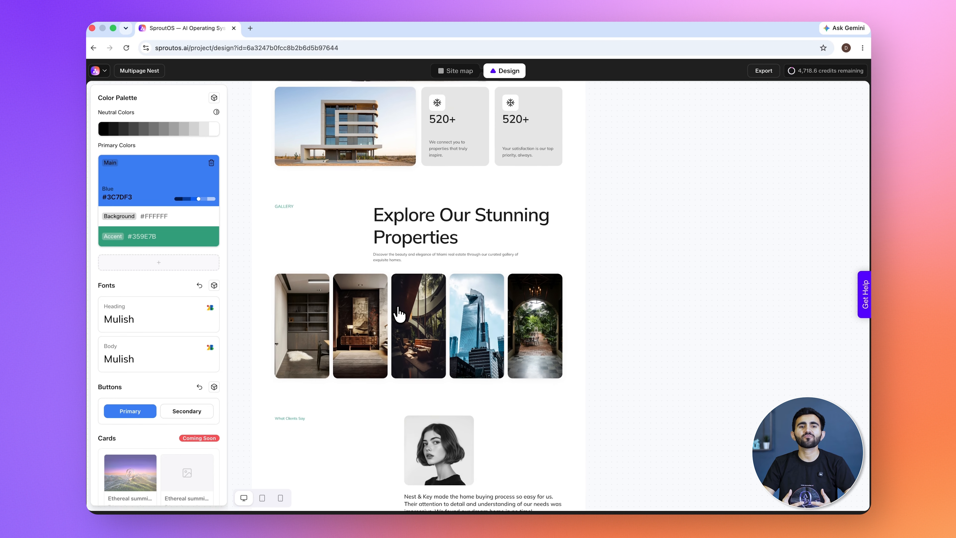
scroll(400, 314, up, 3)
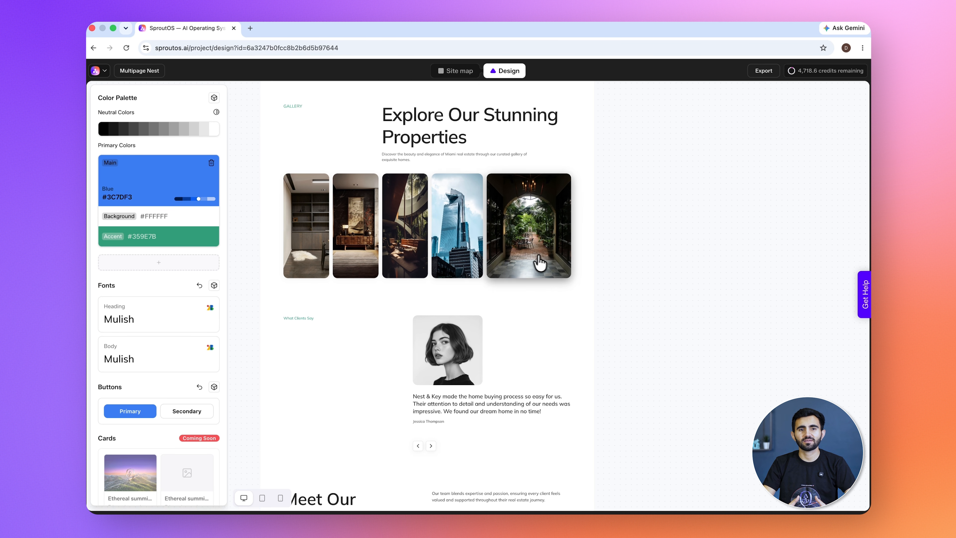
scroll(538, 361, down, 10)
scroll(534, 363, down, 3)
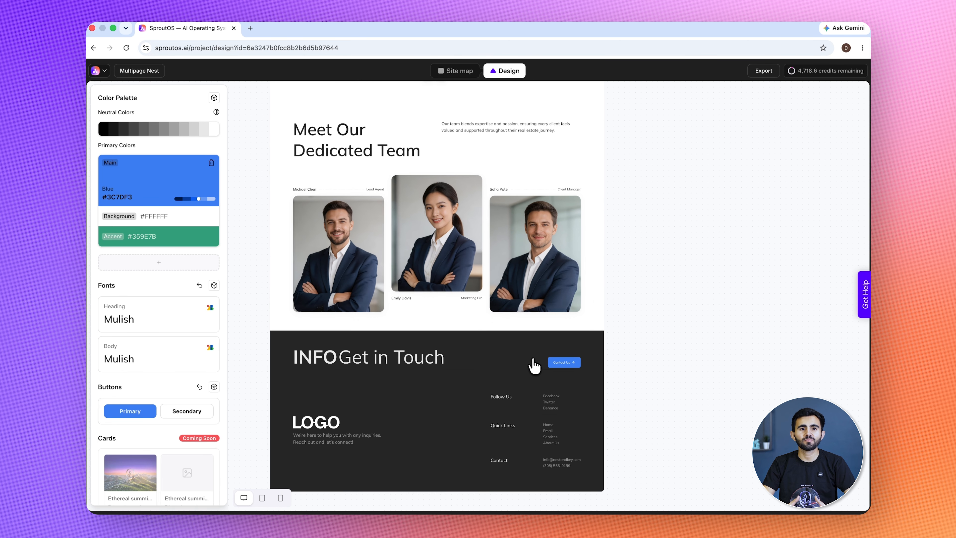
scroll(533, 363, up, 20)
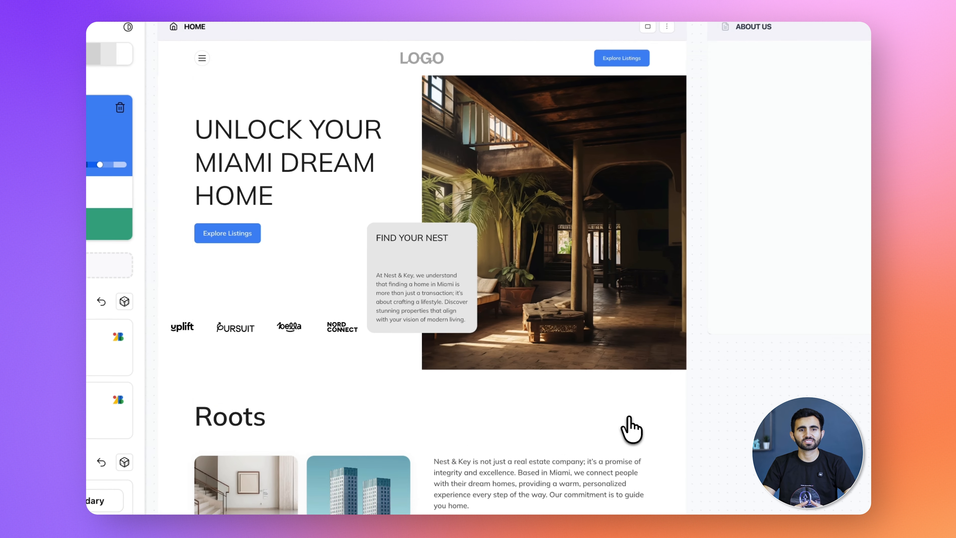
scroll(339, 177, down, 3)
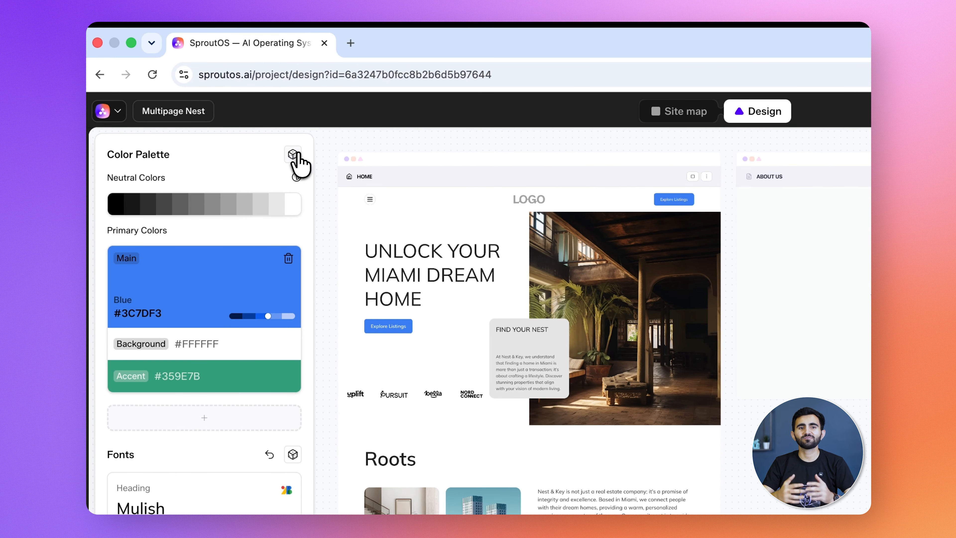
Shuffle the color palette until it uses main #1B4F8A, background #F5F8FC and accent #F59E0B
click(294, 155)
click(294, 154)
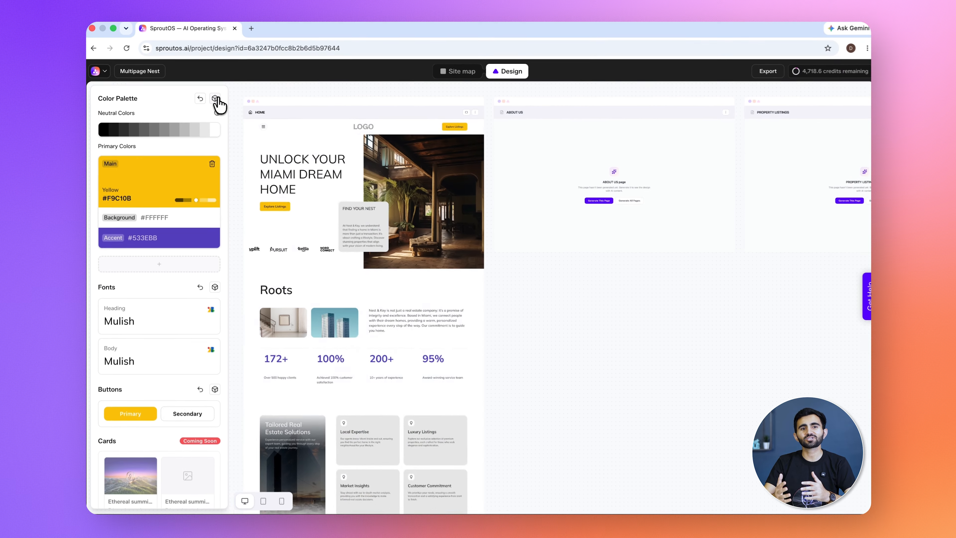
click(293, 154)
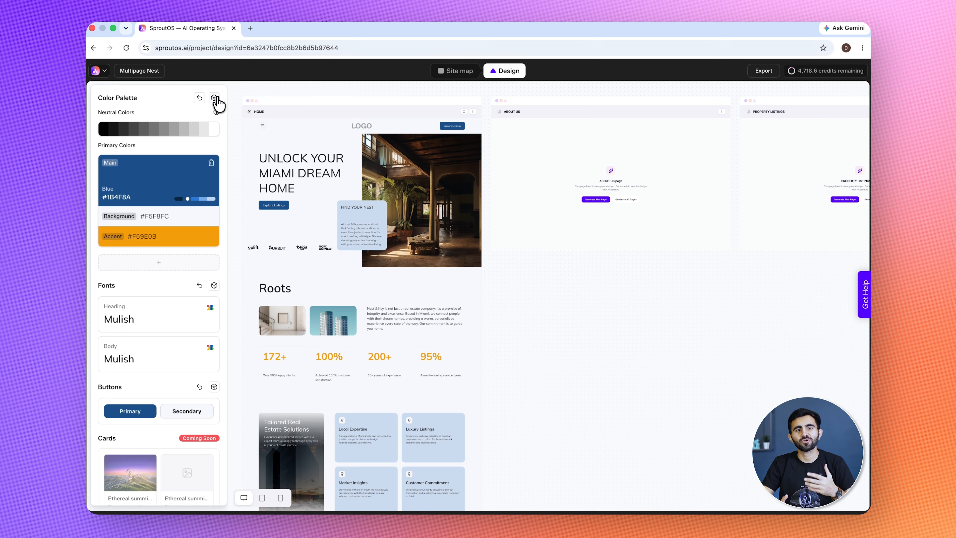
Shuffle the color palette to main #F44C26, background #FFFFFF and accent #0D0E12, and view the color pickers for background and accent
click(215, 99)
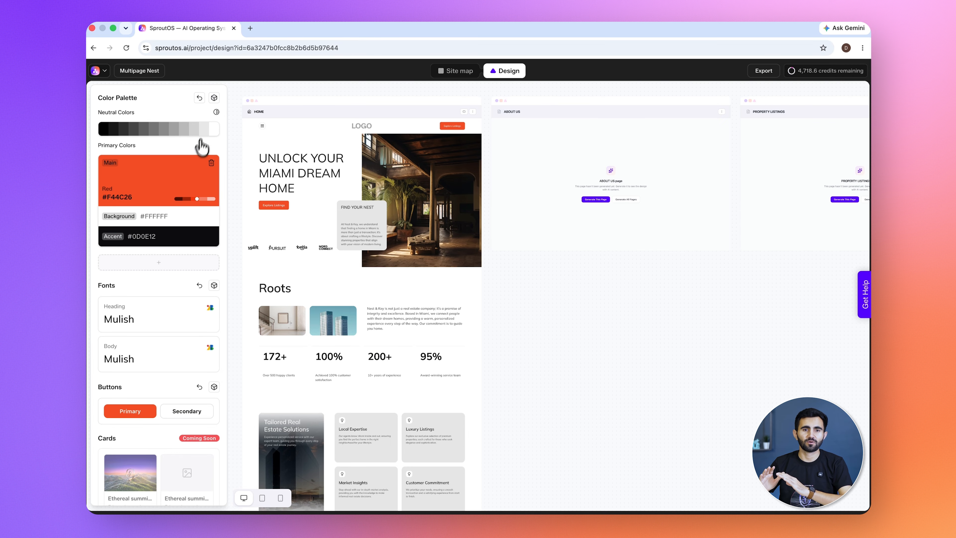
click(195, 181)
click(185, 218)
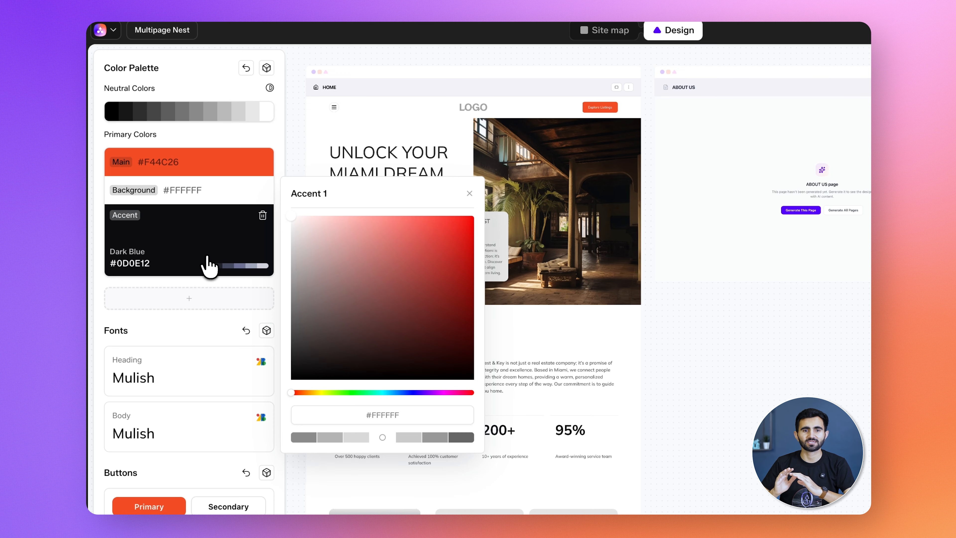
click(208, 265)
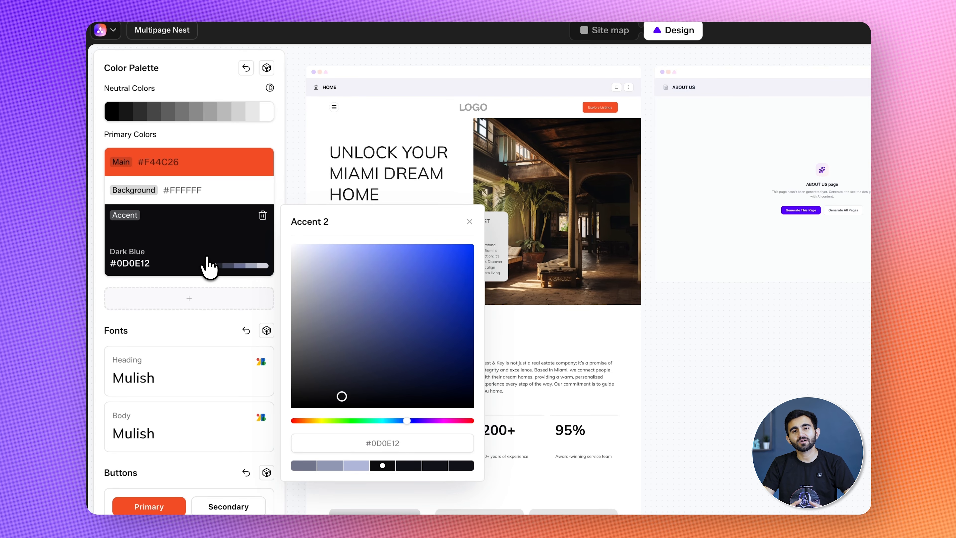
Add an extra primary color, #0E1337, to the palette and close its color picker
click(207, 299)
click(207, 301)
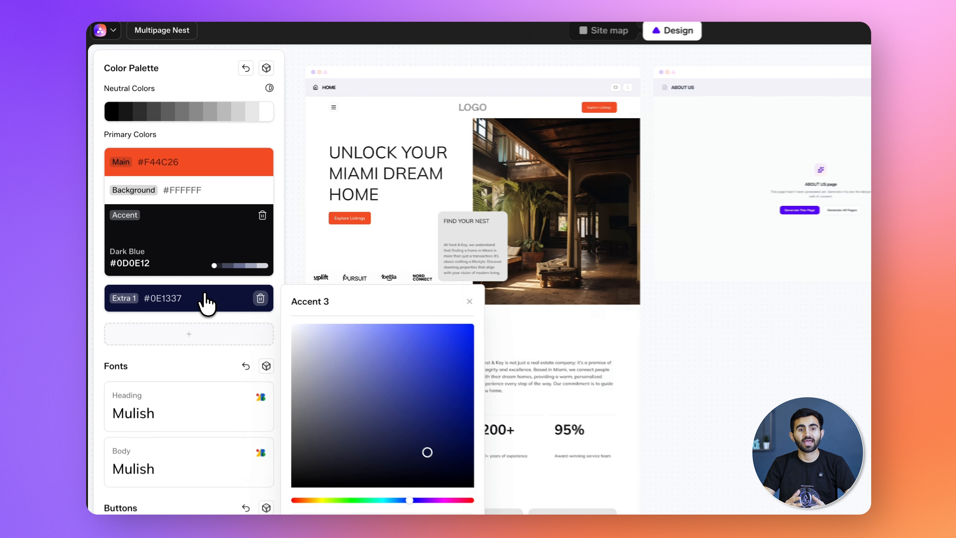
click(469, 305)
Shuffle the font pairing until the heading font is Oswald and the body font is Lato
mouse_move(208, 270)
click(238, 292)
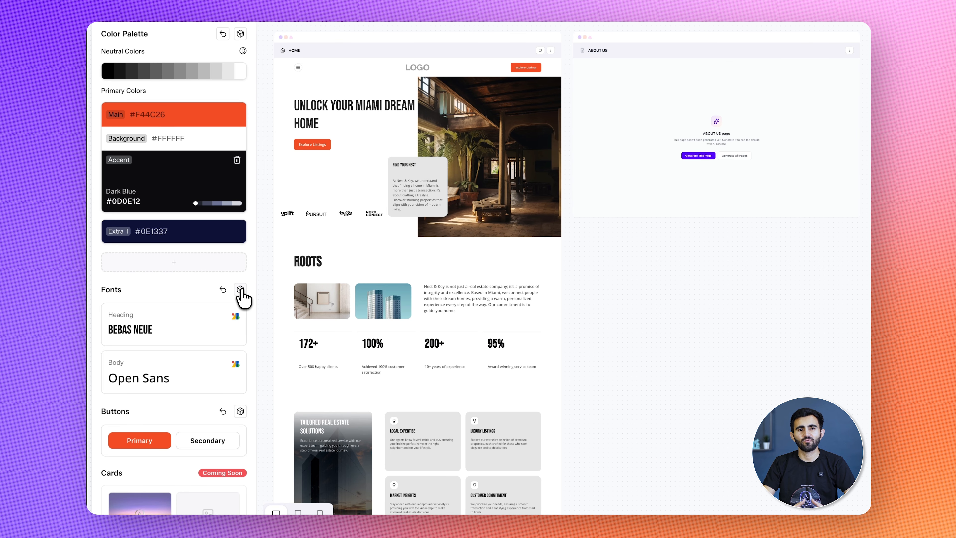
click(240, 290)
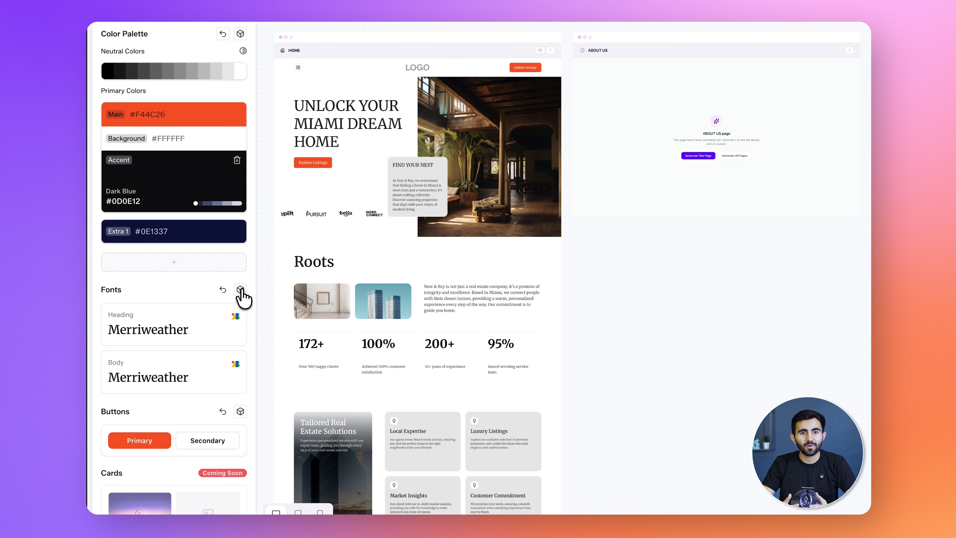
click(240, 290)
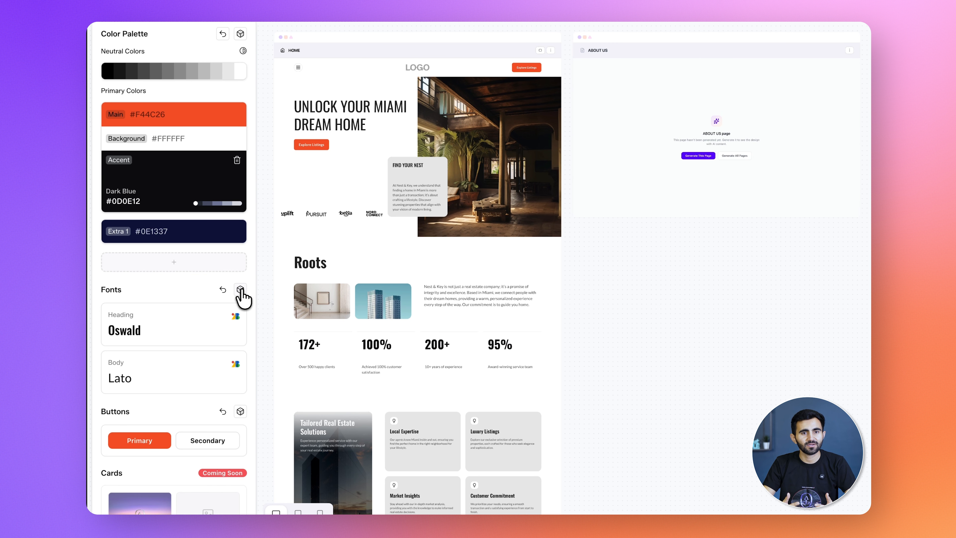
Browse the fonts available for the heading and close the list without choosing another
click(194, 331)
scroll(358, 358, down, 2)
scroll(360, 358, down, 5)
scroll(359, 358, up, 10)
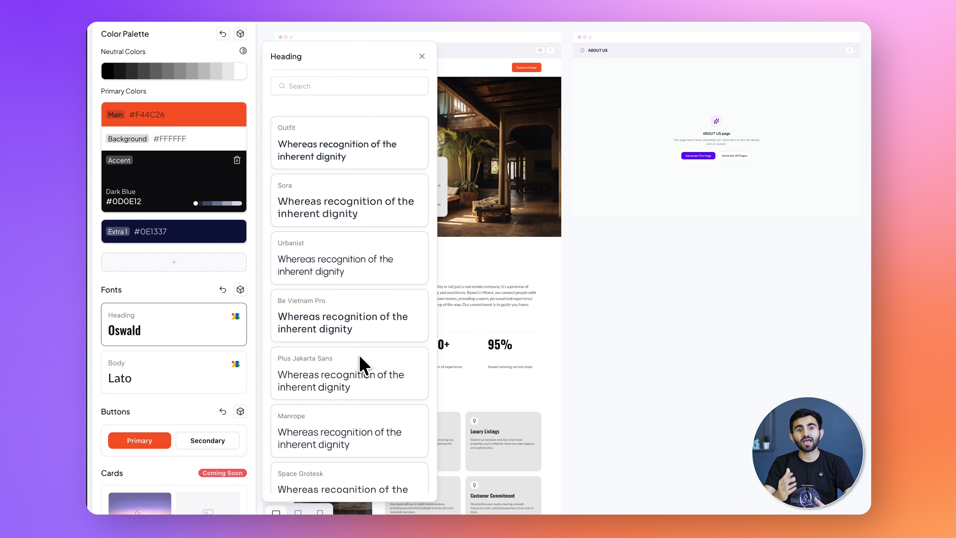
click(255, 350)
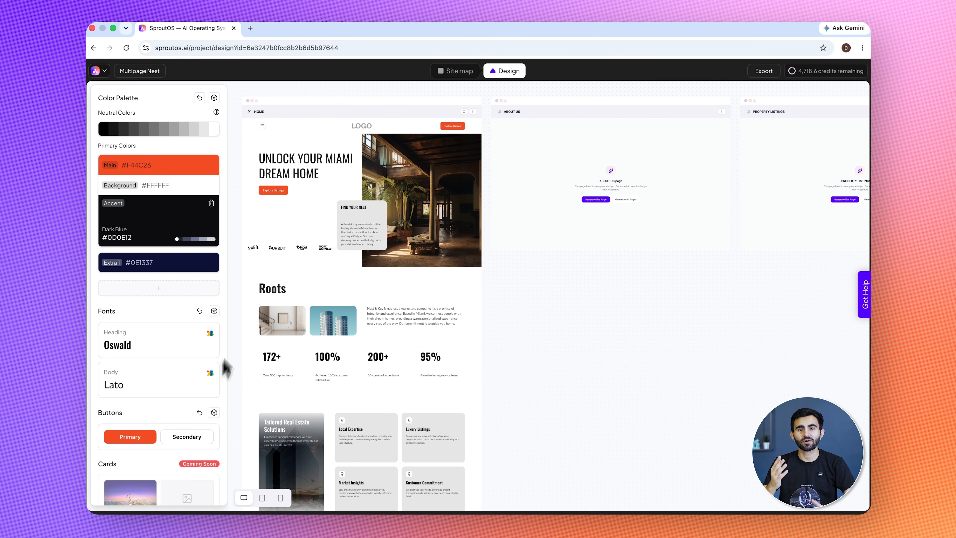
Set the site's button size to L, and try square corners before choosing the third corner radius option
scroll(391, 145, up, 5)
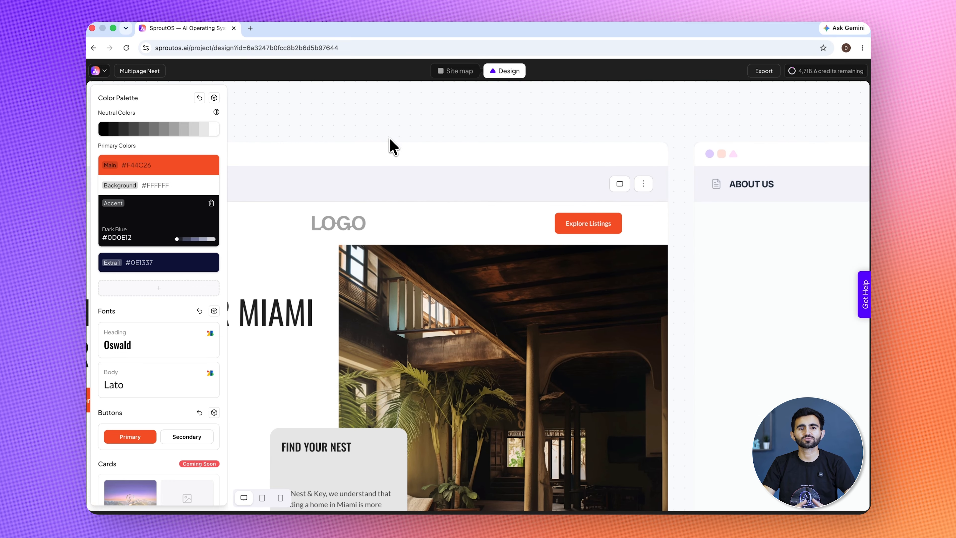
click(165, 428)
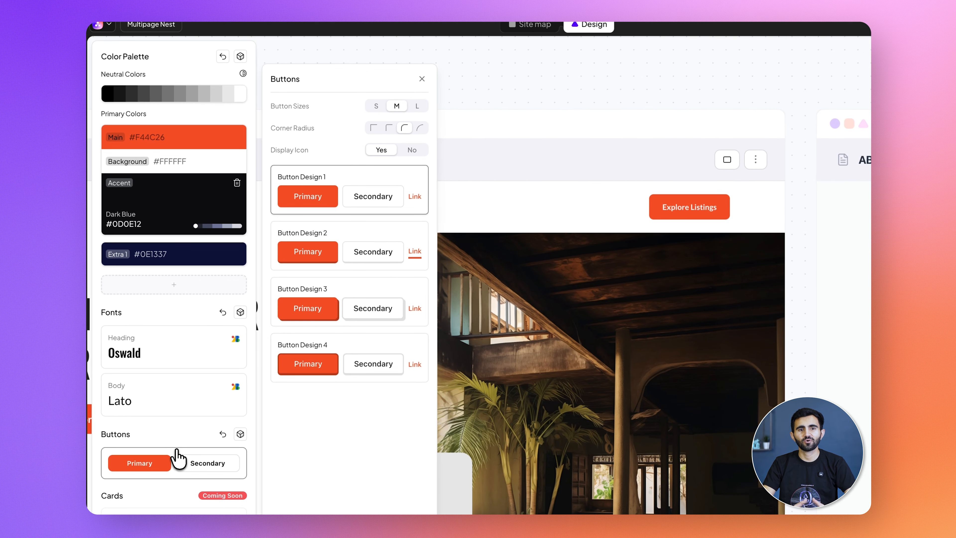
click(376, 106)
click(398, 106)
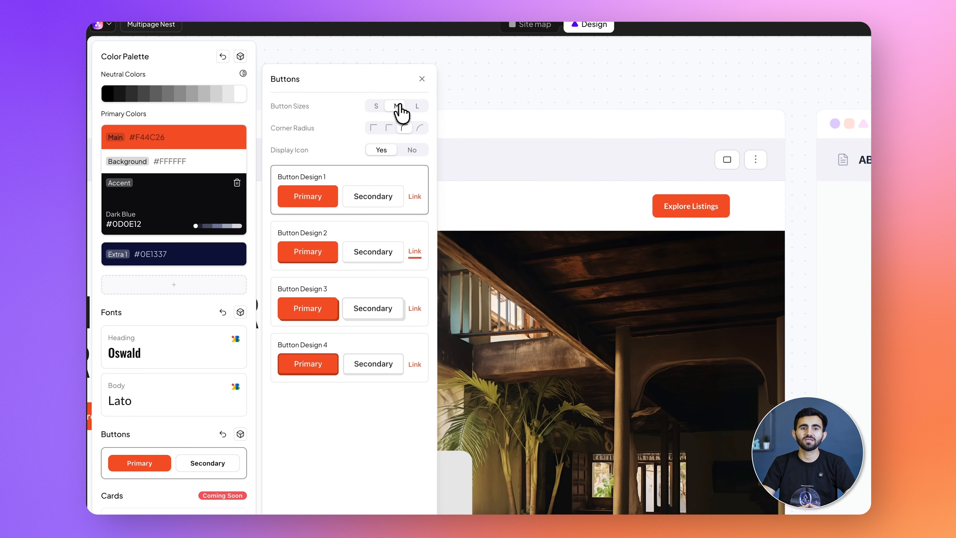
click(415, 107)
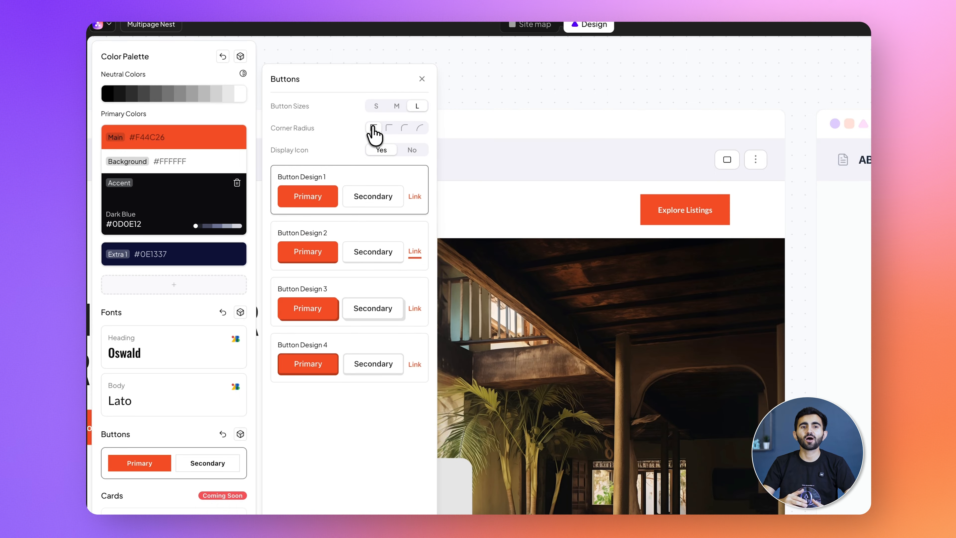
click(405, 128)
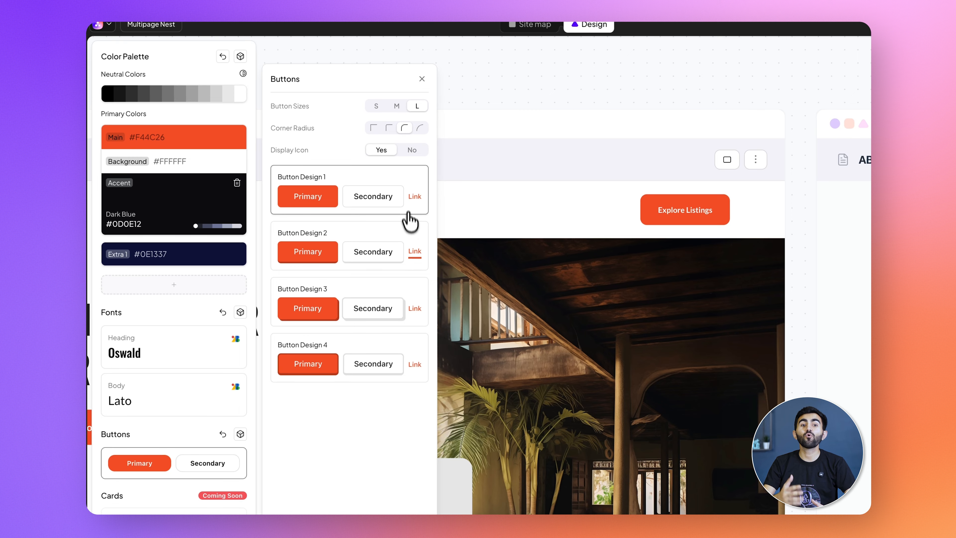
Try Button Design 2 and 3, and apply Button Design 4 to the site's buttons
click(409, 226)
click(402, 298)
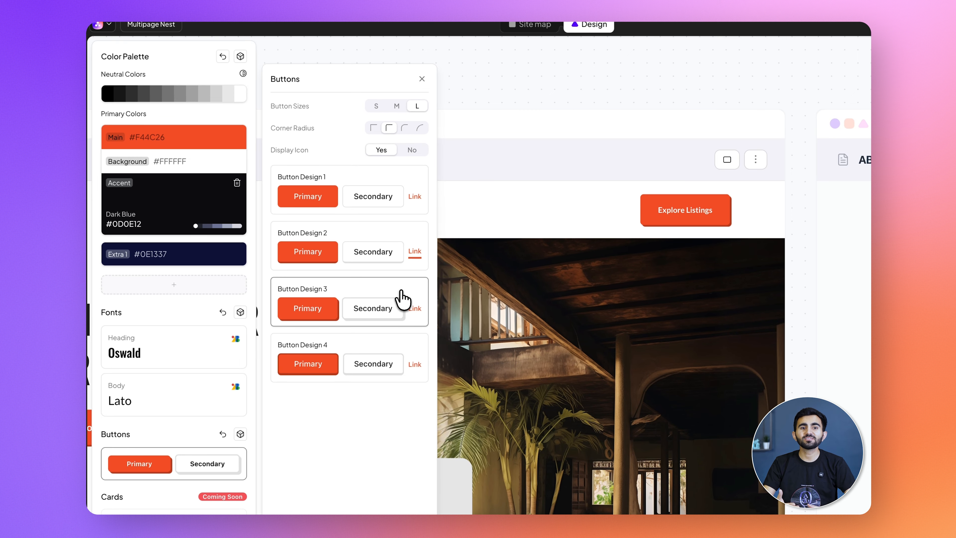
click(395, 345)
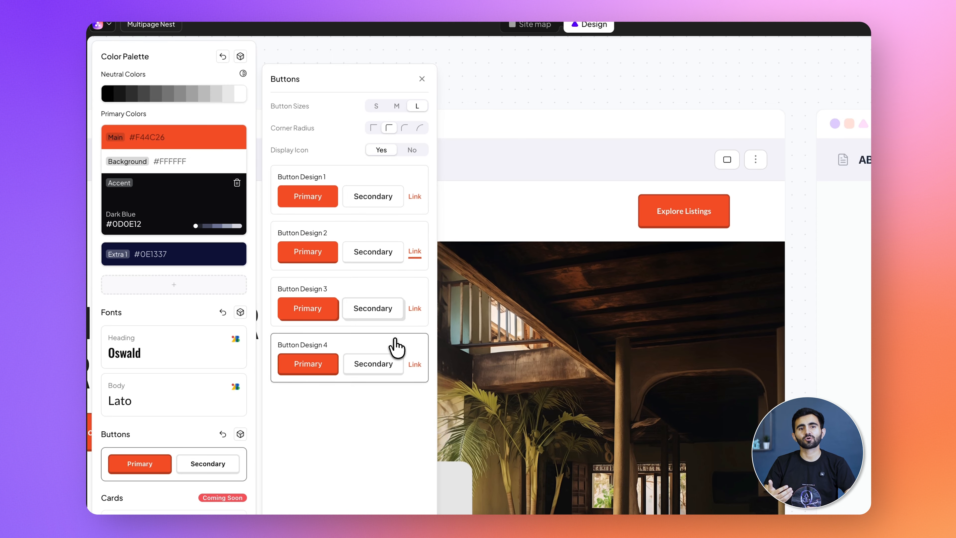
click(258, 396)
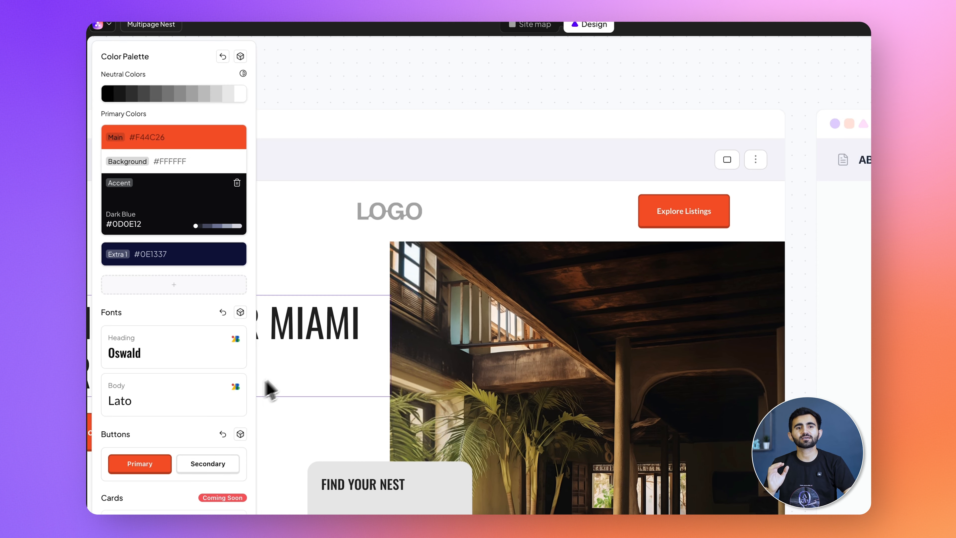
View the Home page's Hero section settings and browse its alternative layouts, keeping layout-x19
scroll(445, 272, down, 5)
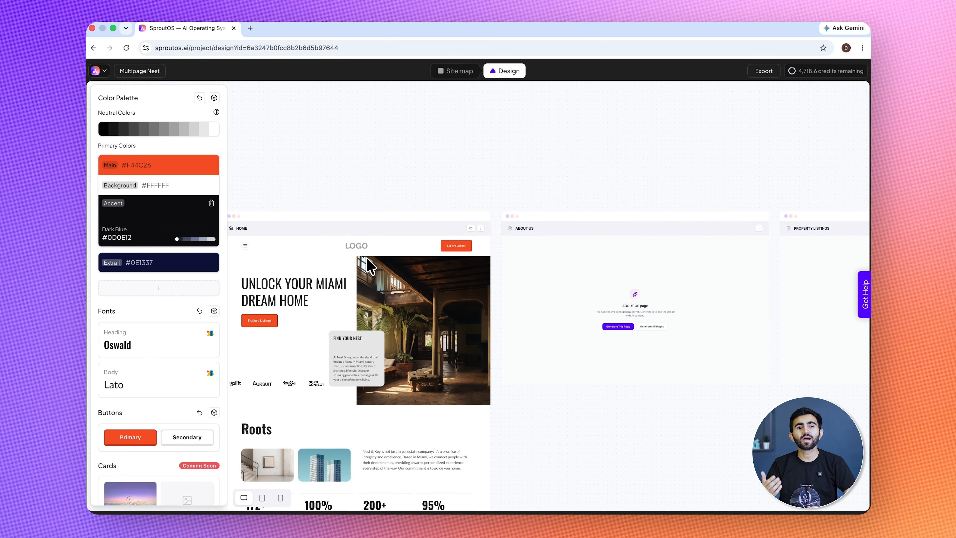
scroll(448, 277, down, 3)
scroll(241, 452, down, 2)
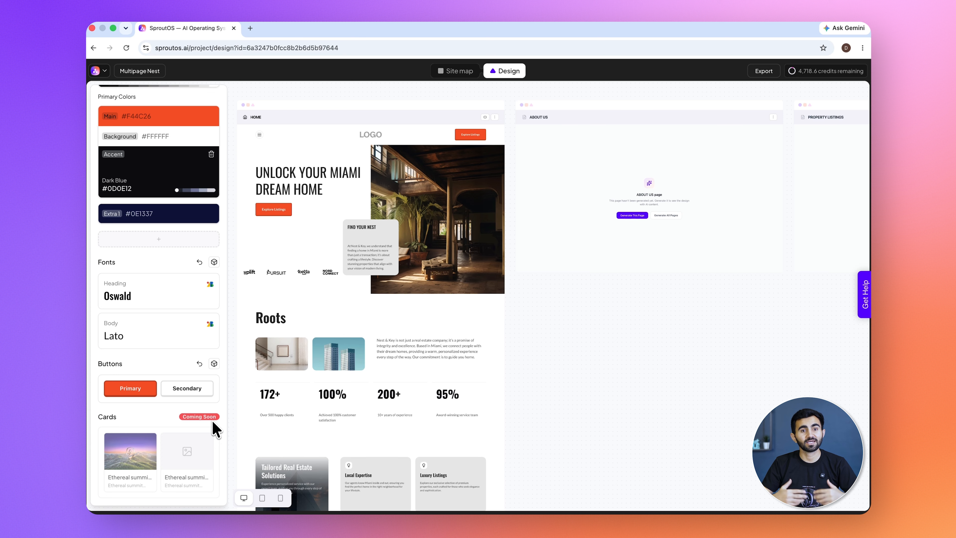
click(266, 150)
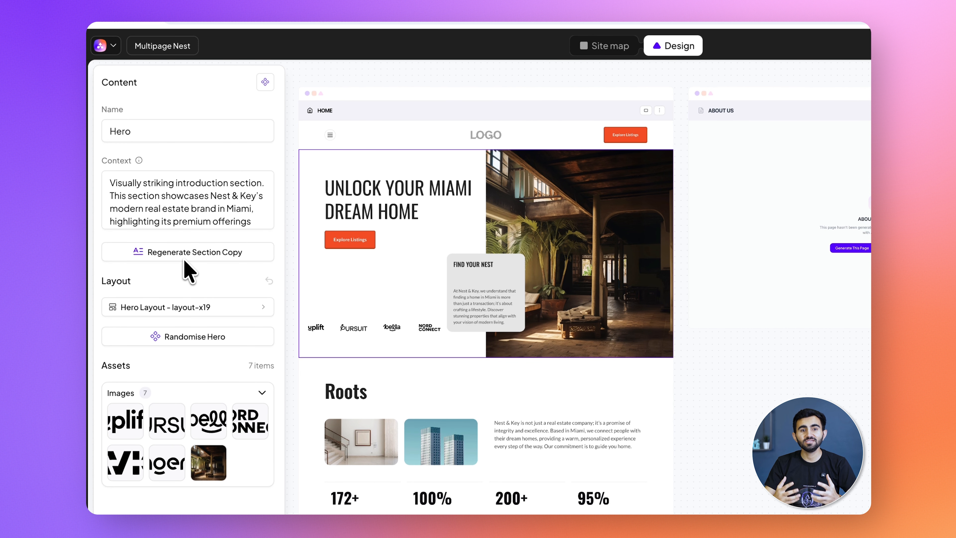
click(226, 308)
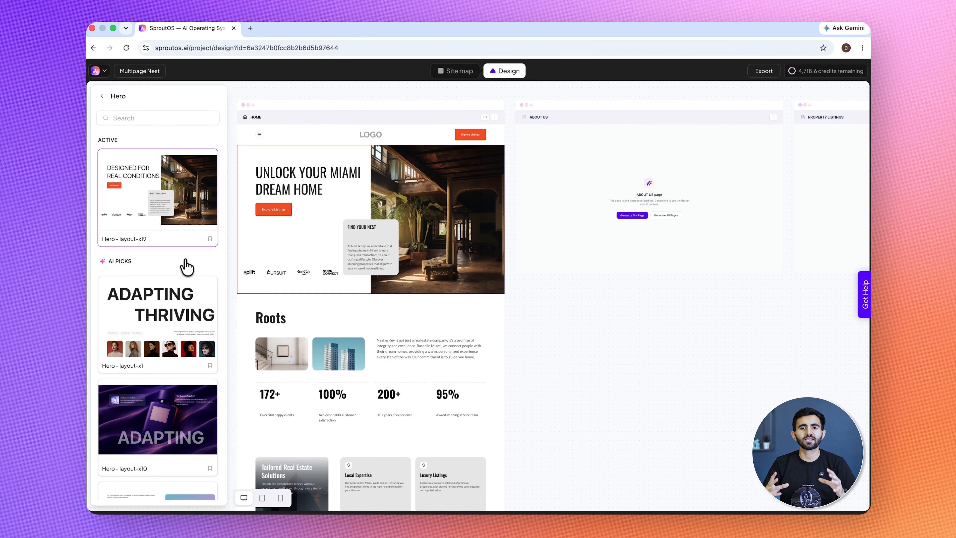
mouse_move(177, 307)
scroll(168, 425, down, 8)
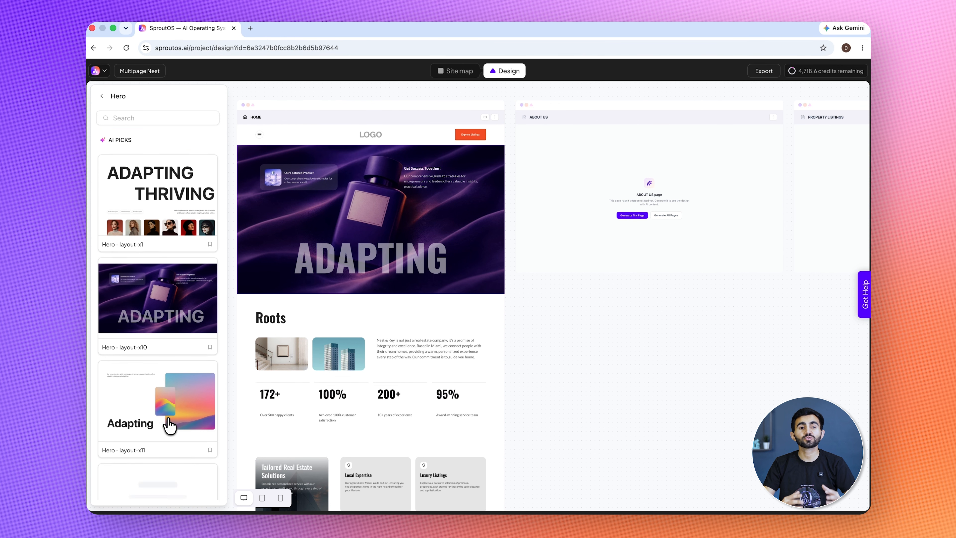
scroll(169, 426, up, 10)
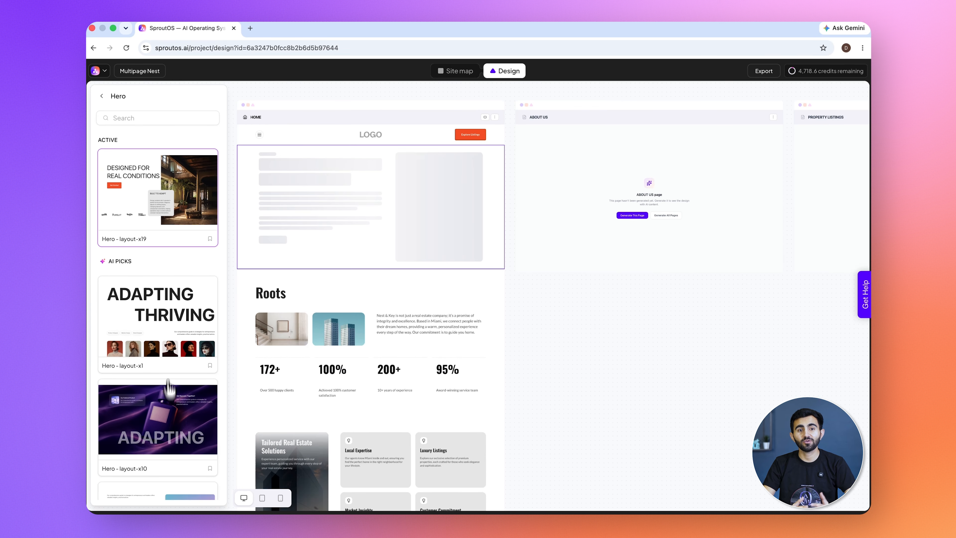
click(103, 97)
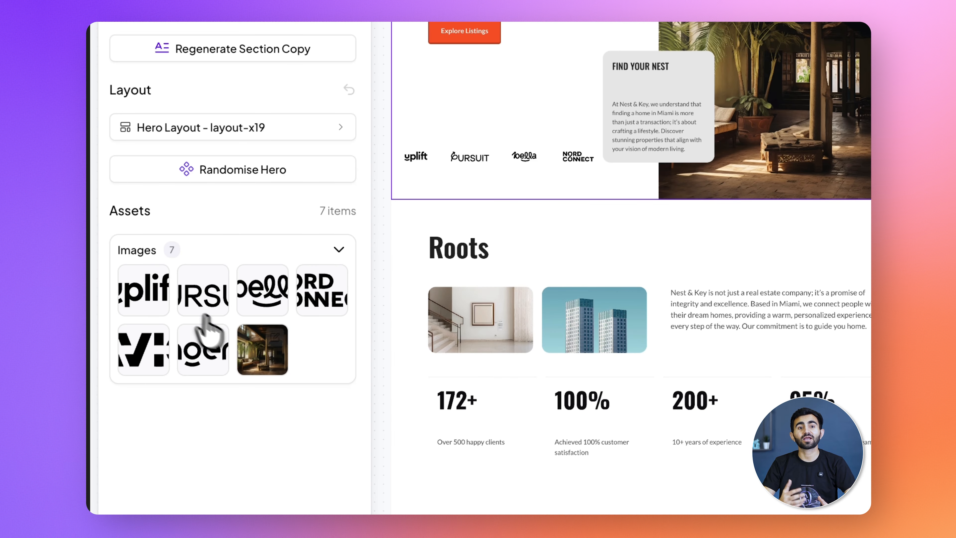
View the edit options for the Hero section's interior photo and its replacement sources in the library and uploads
click(274, 339)
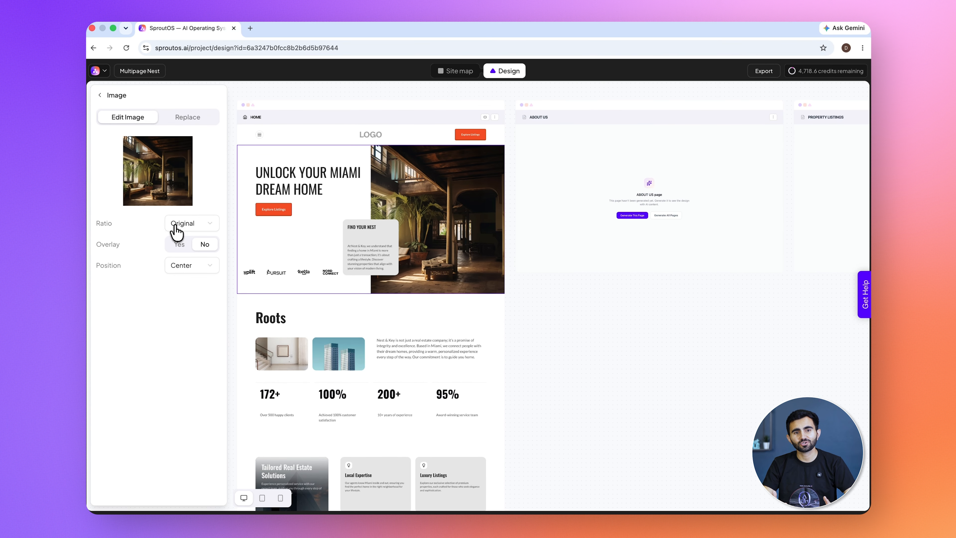
click(188, 117)
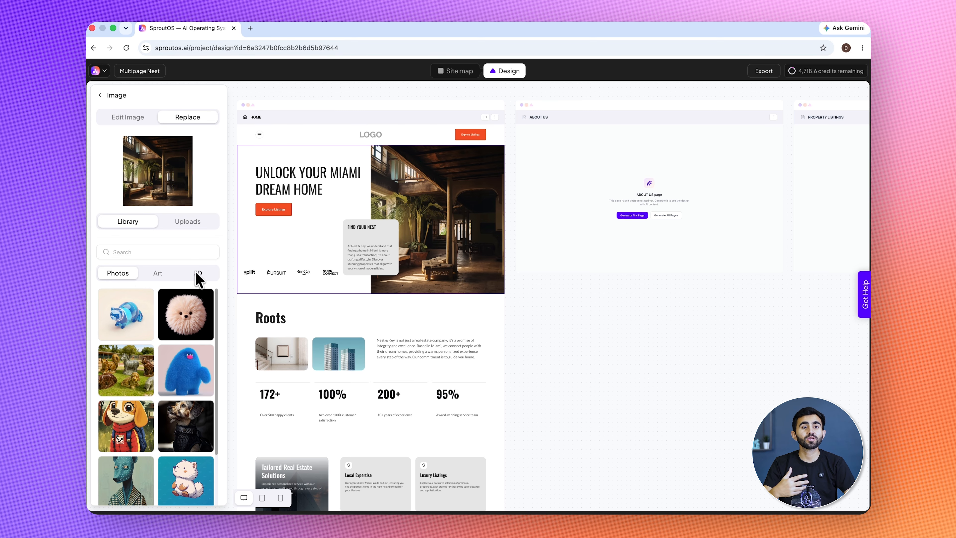
click(192, 224)
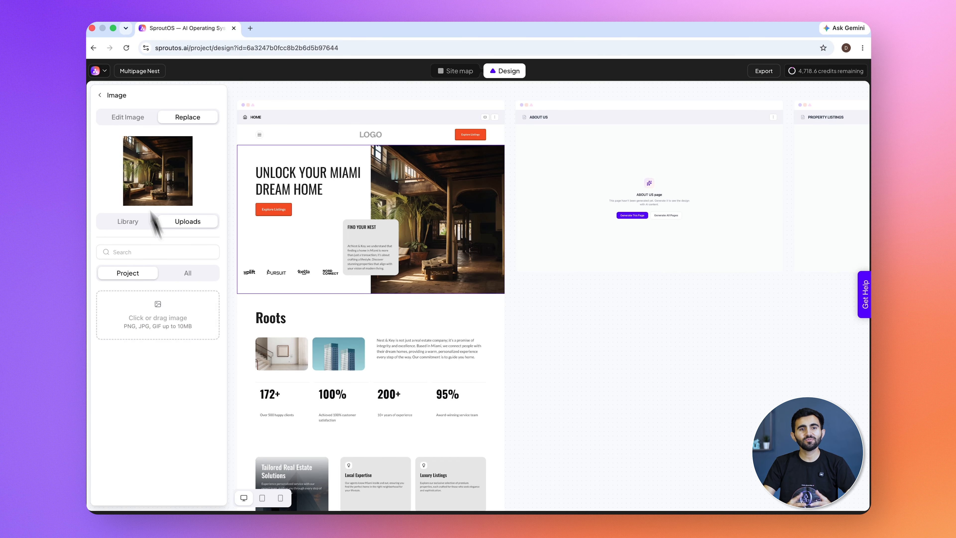
click(100, 95)
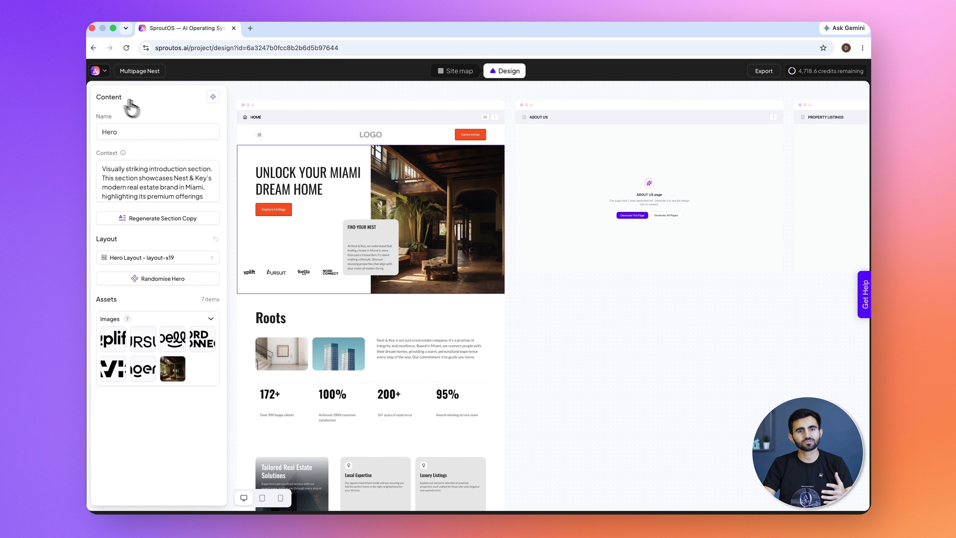
For an icon in the Home page's Services section, view the available icon packs, style filters and upload option
click(321, 449)
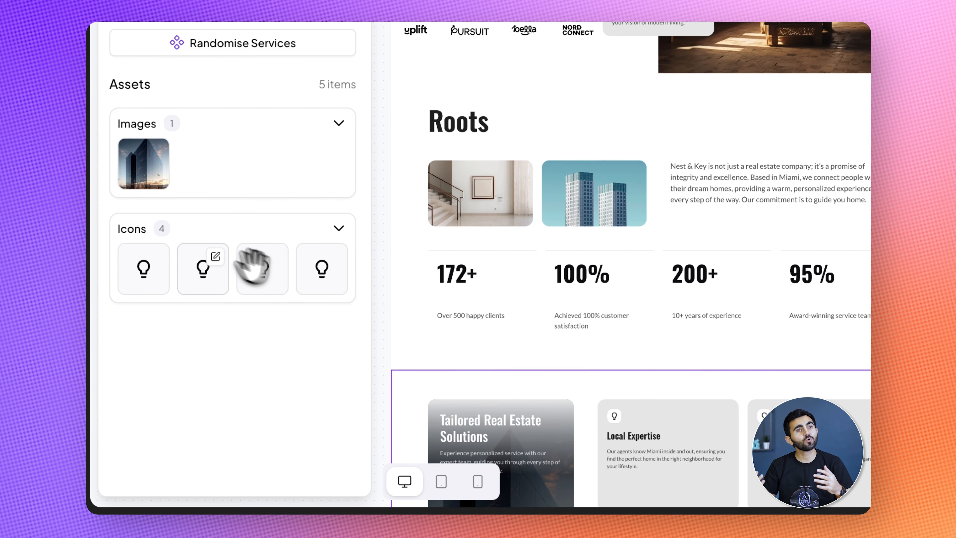
click(156, 257)
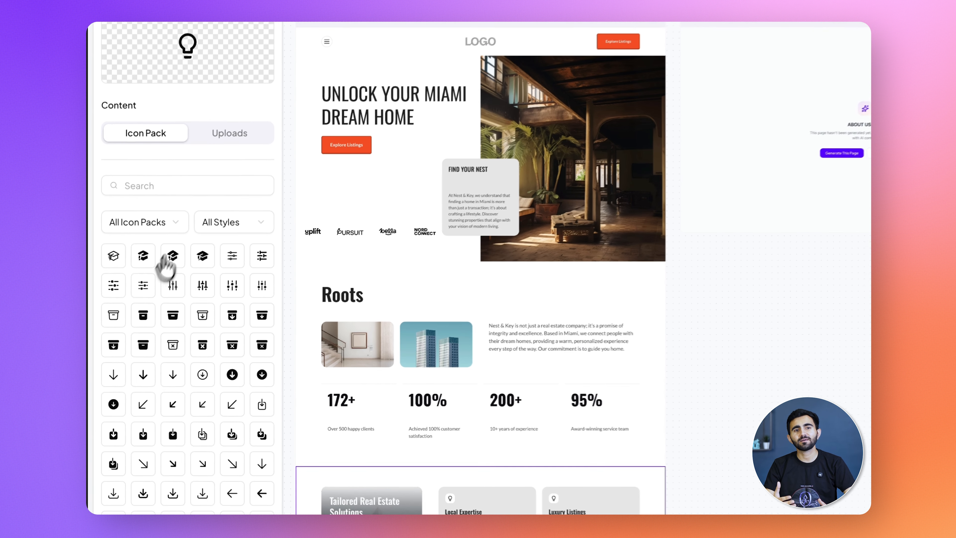
click(173, 26)
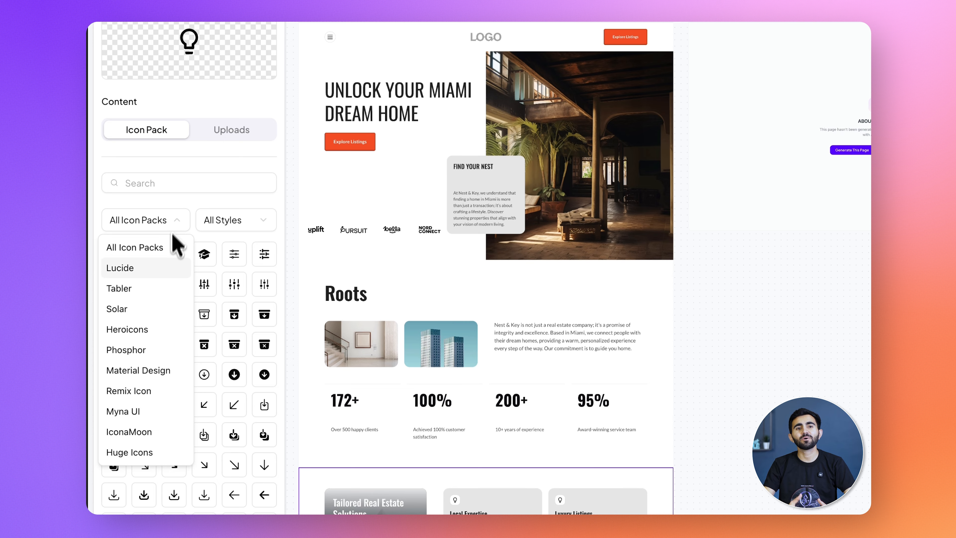
click(259, 225)
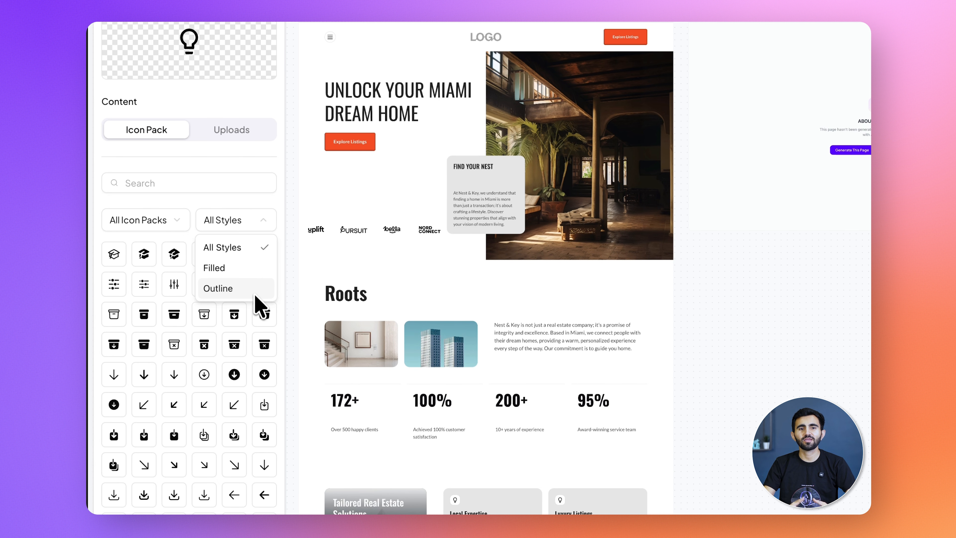
click(235, 132)
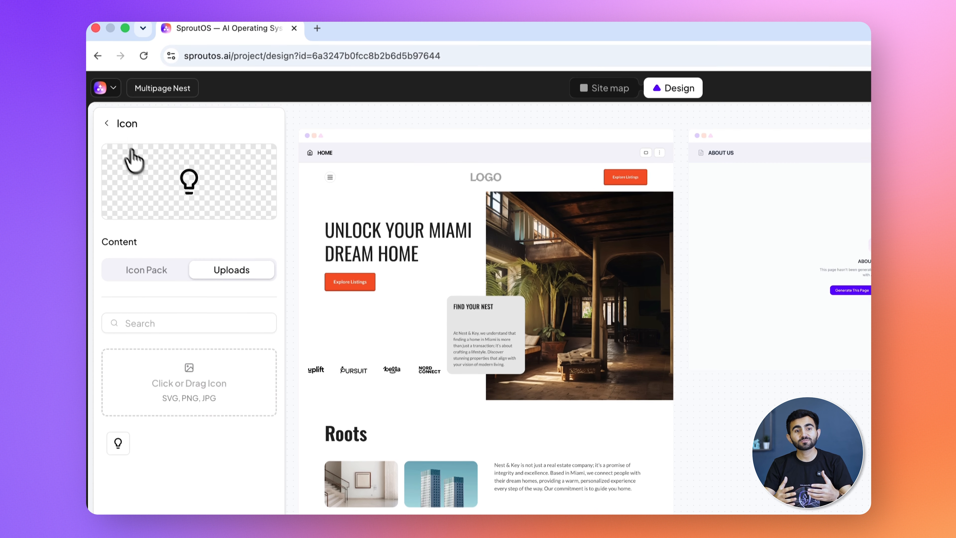
click(108, 123)
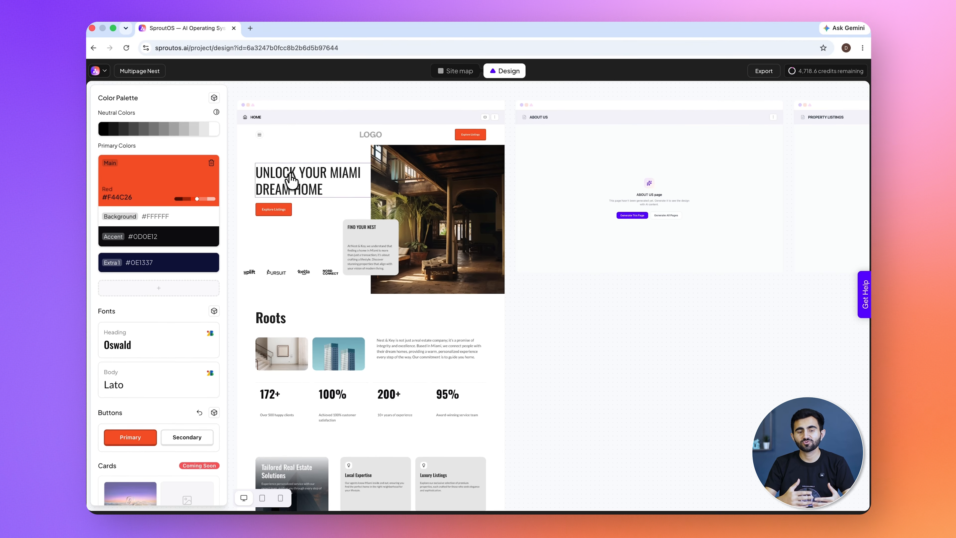
Rewrite the Home page's hero headline with AI, regenerating it with the instruction "Rewrite in friendly tone."
click(292, 180)
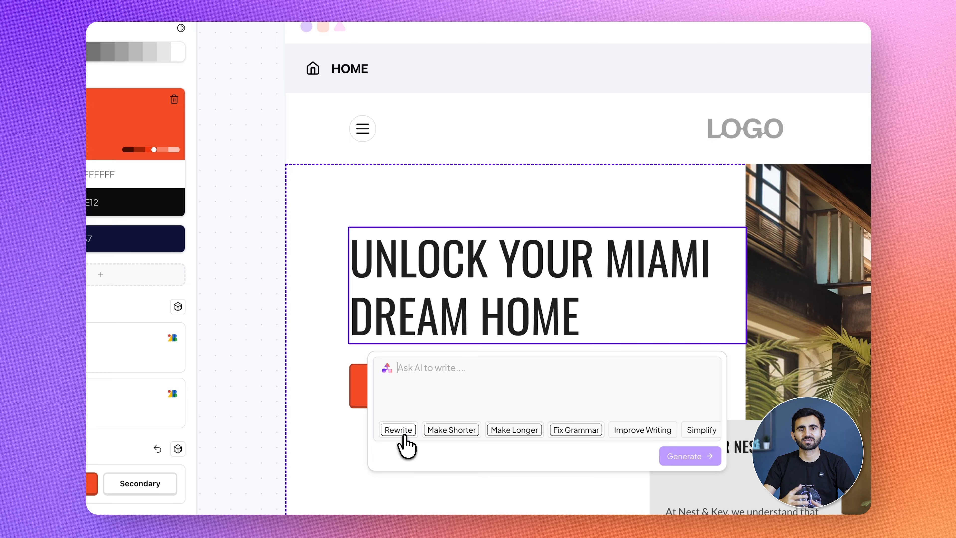
click(398, 430)
click(490, 279)
text(Rewrite in friendly tone.)
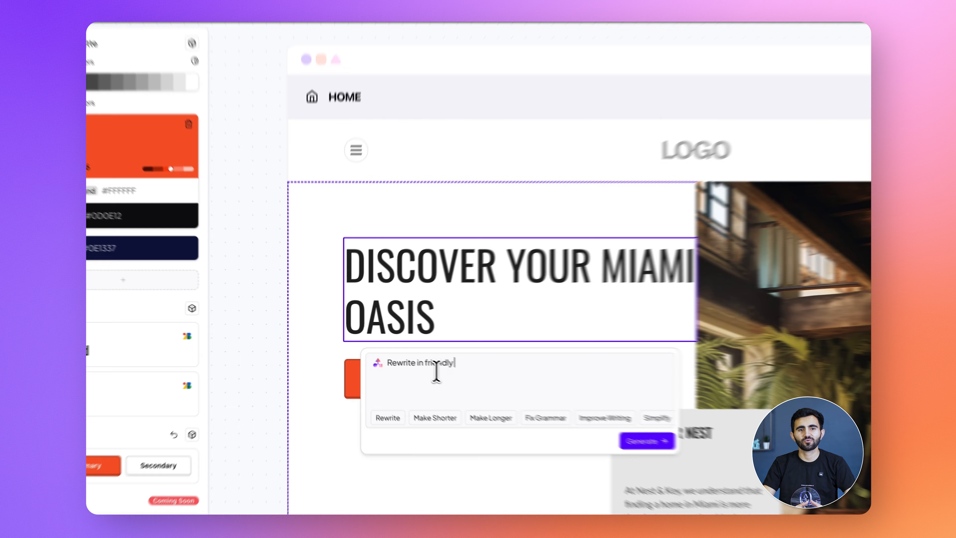
click(650, 441)
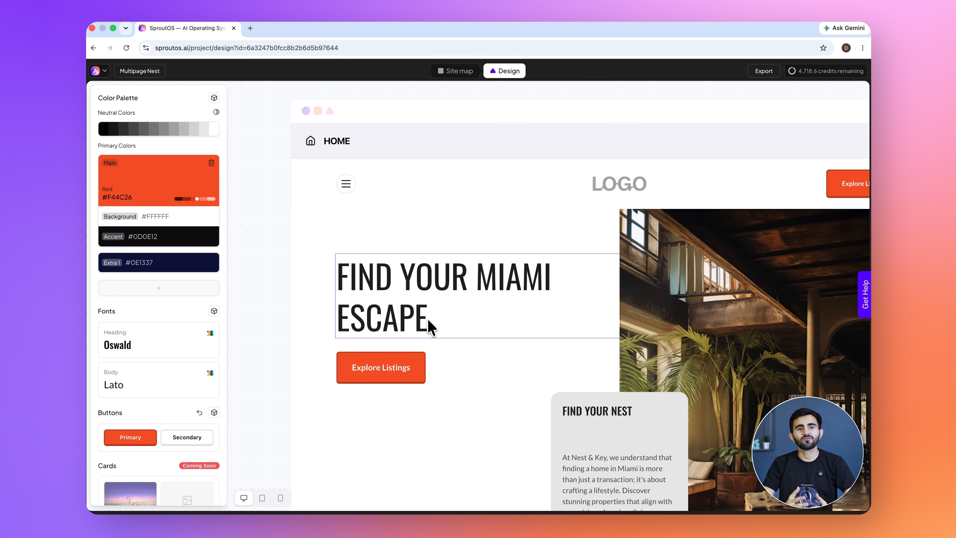
Generate the designs of all remaining pages from the empty About Us page
scroll(418, 322, down, 8)
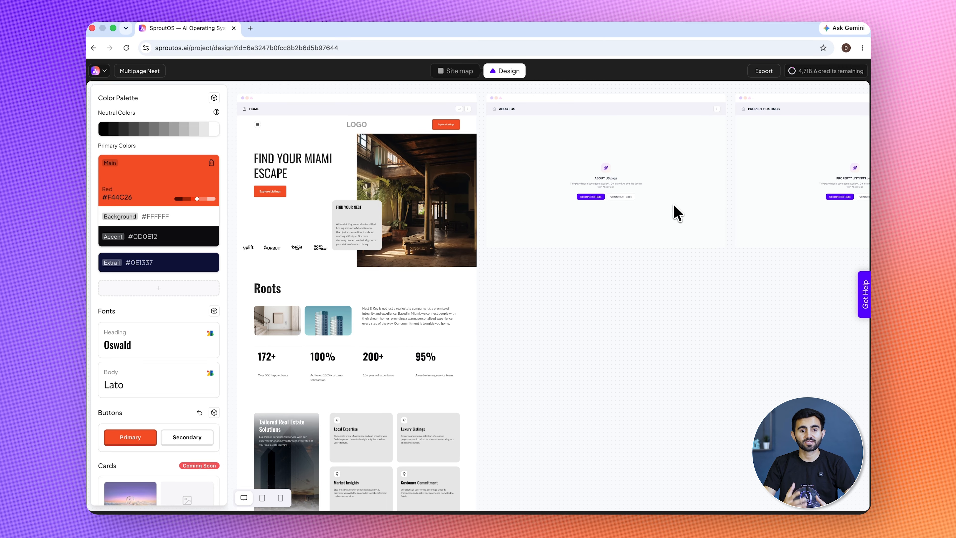
scroll(674, 212, right, 5)
scroll(427, 188, up, 8)
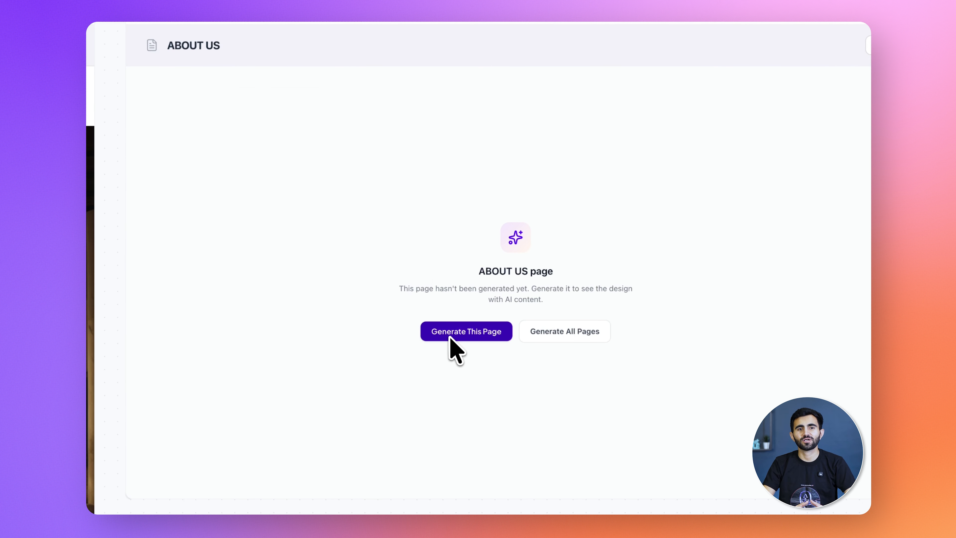
click(580, 337)
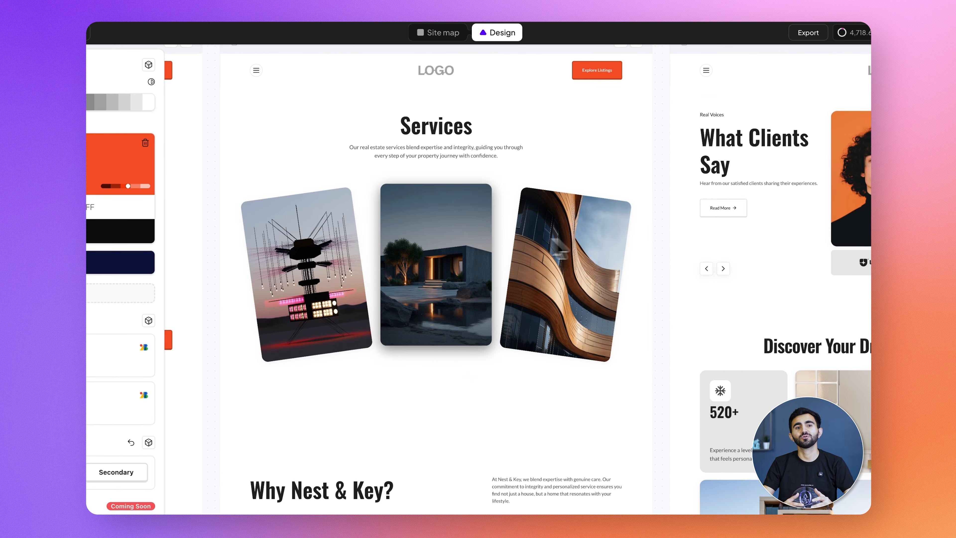
Examine the generated Services, Testimonials and Contact pages, including the service cards' hover effects, team section and contact form
mouse_move(324, 257)
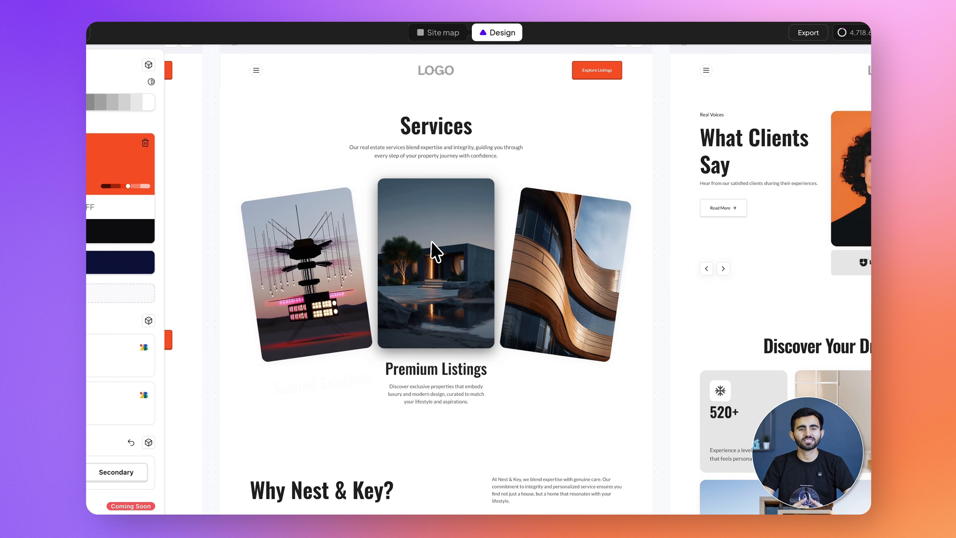
mouse_move(566, 294)
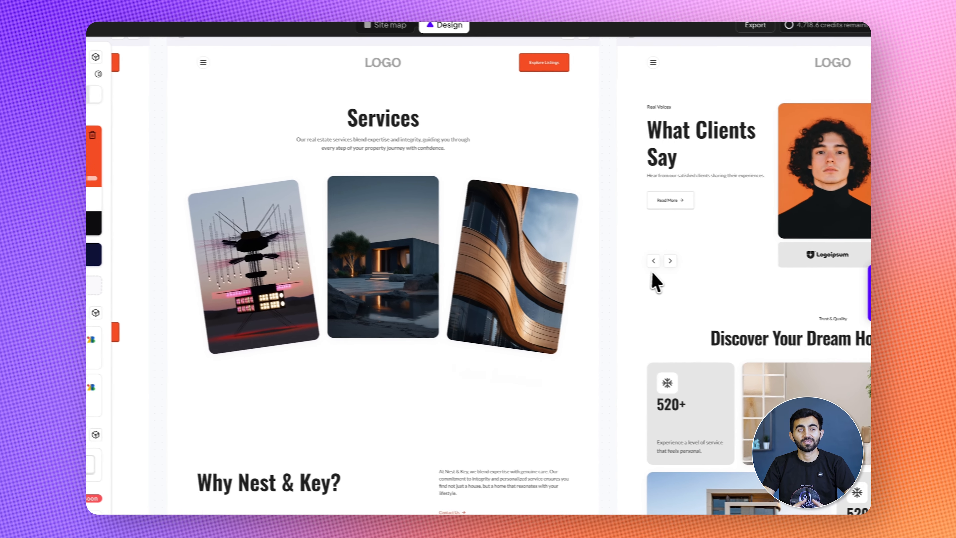
scroll(693, 303, right, 6)
scroll(686, 312, down, 11)
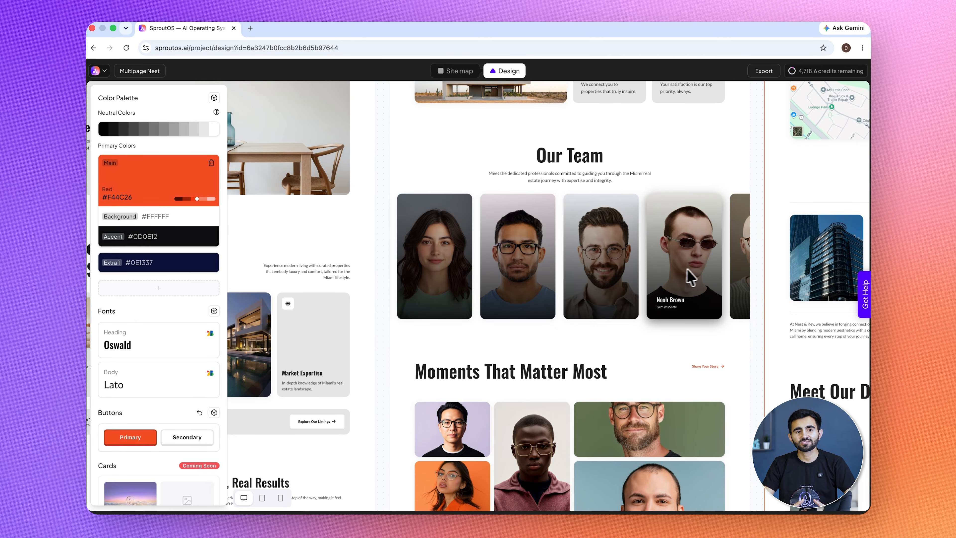
scroll(677, 320, down, 5)
scroll(674, 367, up, 8)
scroll(674, 371, right, 5)
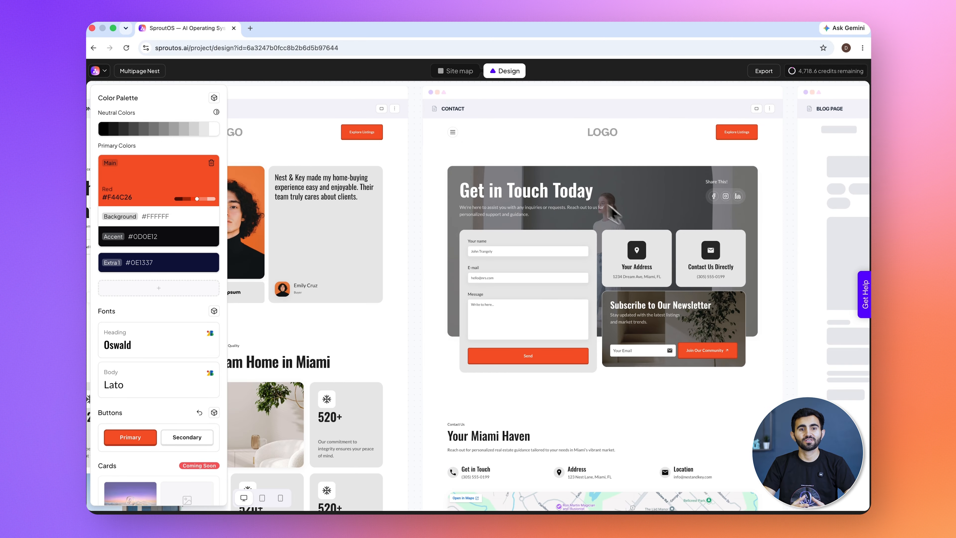
scroll(595, 486, down, 10)
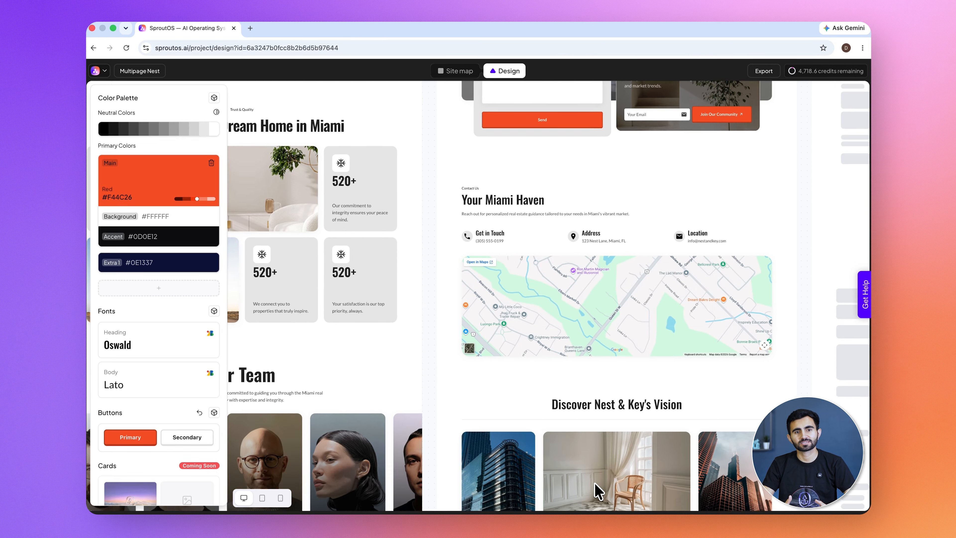
scroll(595, 483, up, 8)
scroll(595, 484, down, 3)
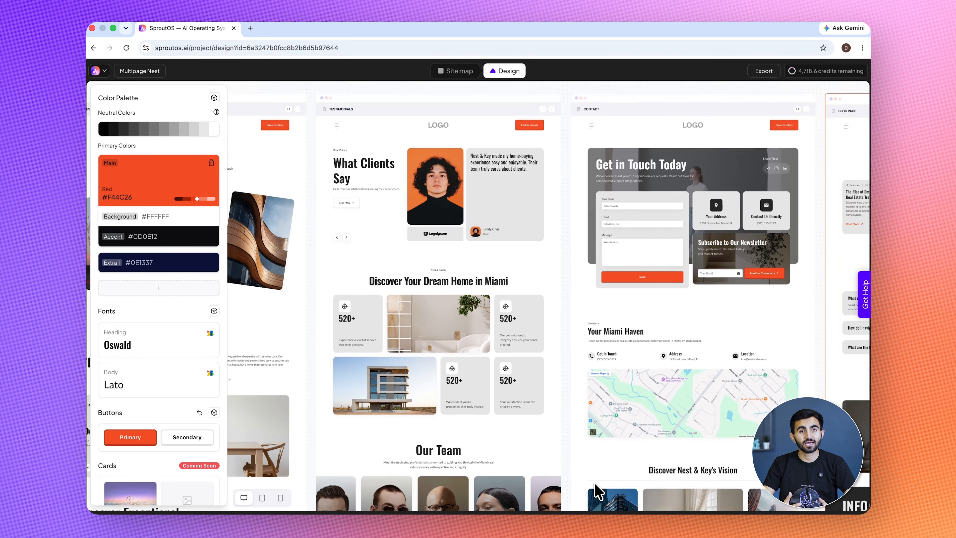
scroll(595, 483, left, 7)
scroll(596, 486, left, 15)
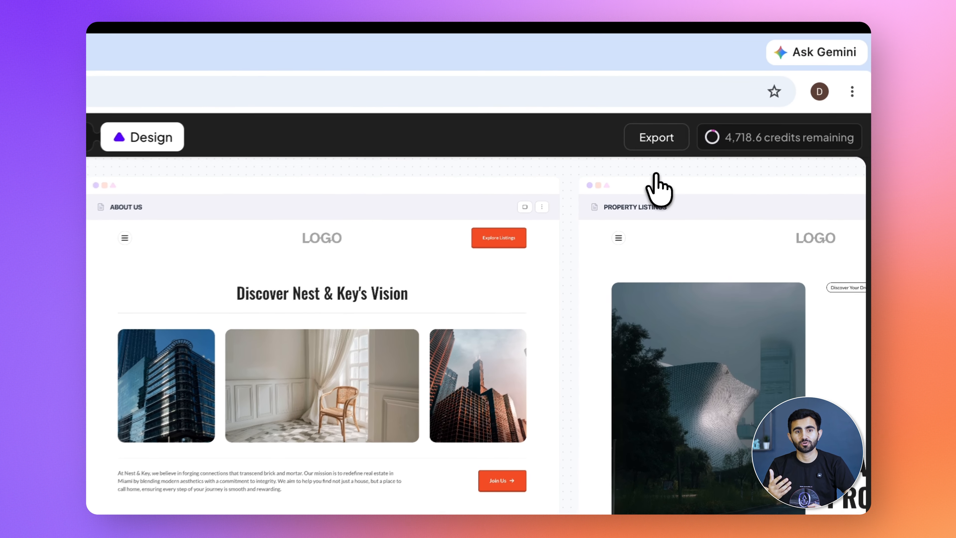
View the project's export options for Elementor, Gutenberg and other platforms, and return to the Elementor instructions
click(764, 70)
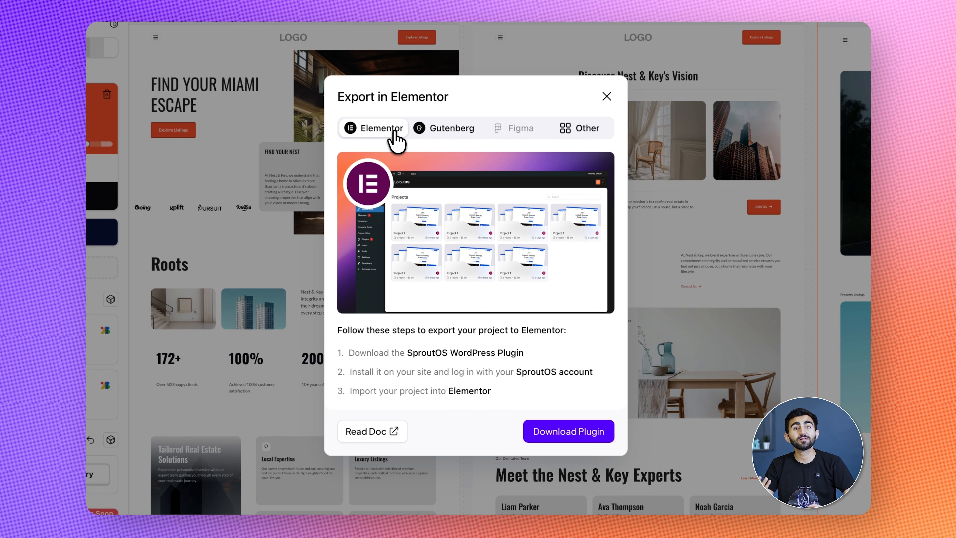
click(440, 132)
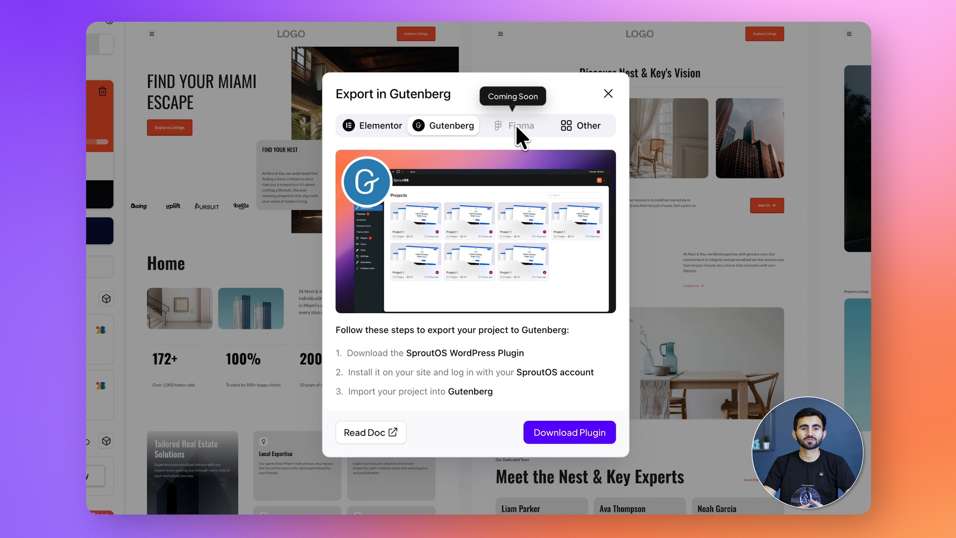
click(570, 128)
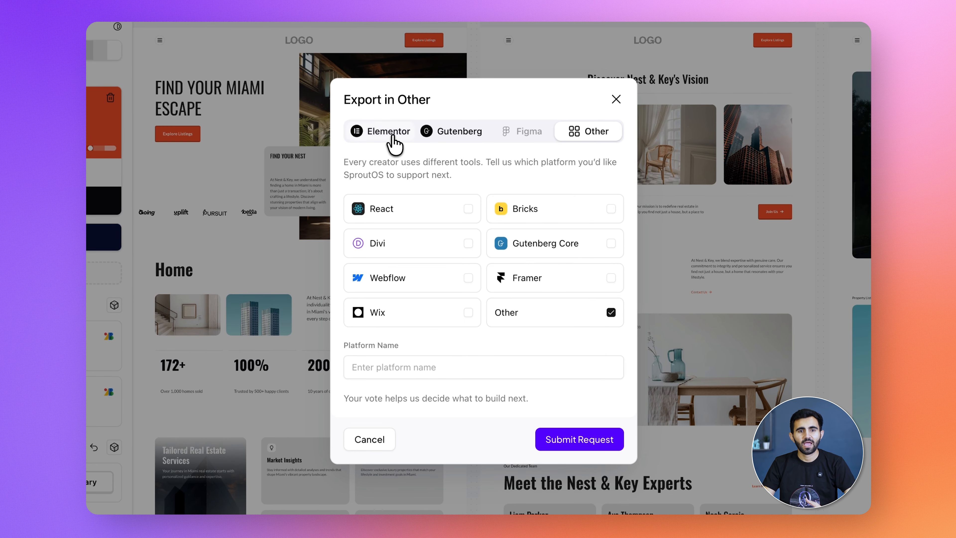
click(392, 137)
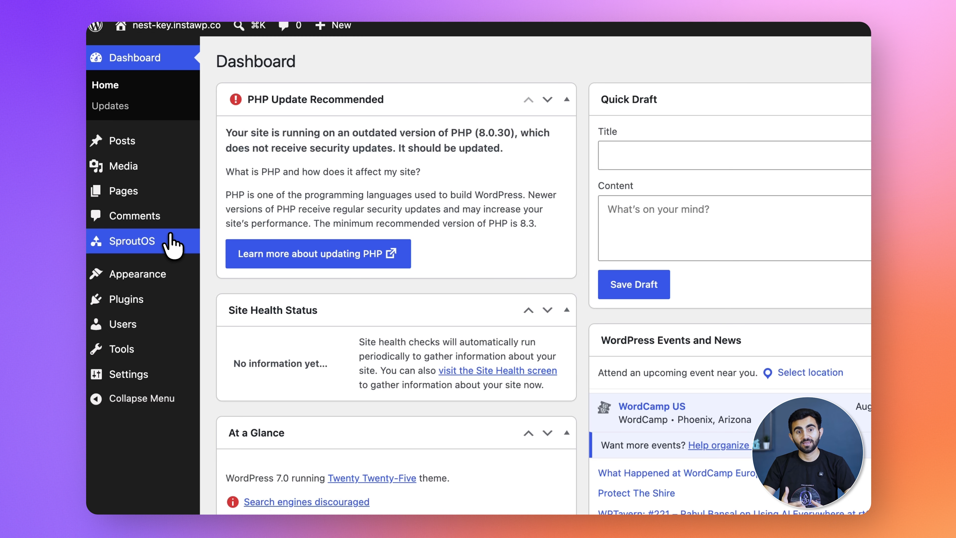
In the WordPress admin of the Nest & Key site, open the SproutOS plugin and log in to the SproutOS account
click(173, 245)
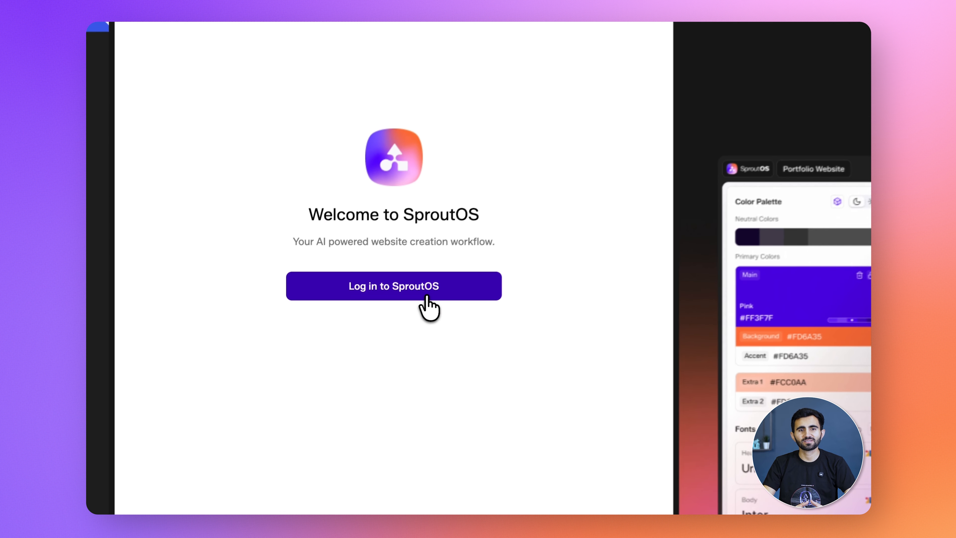
click(358, 344)
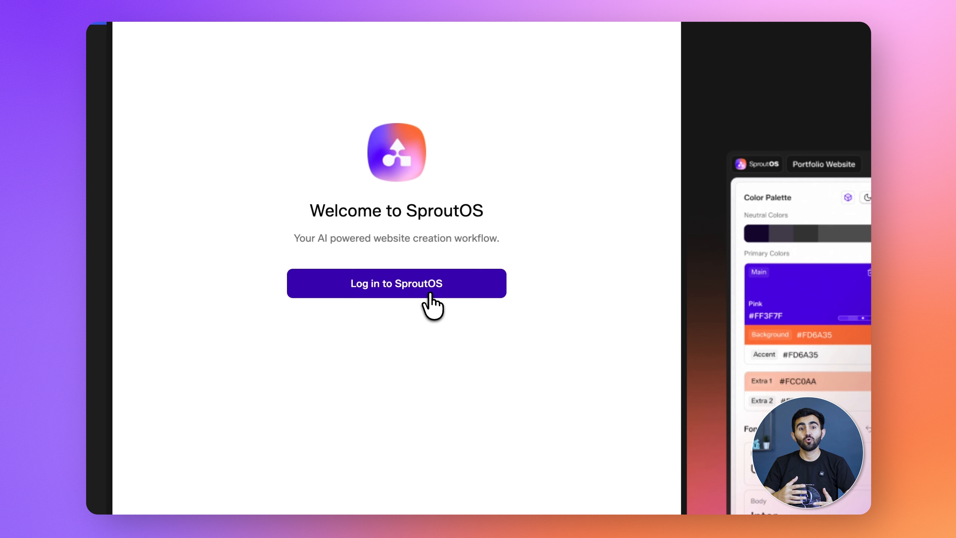
click(437, 346)
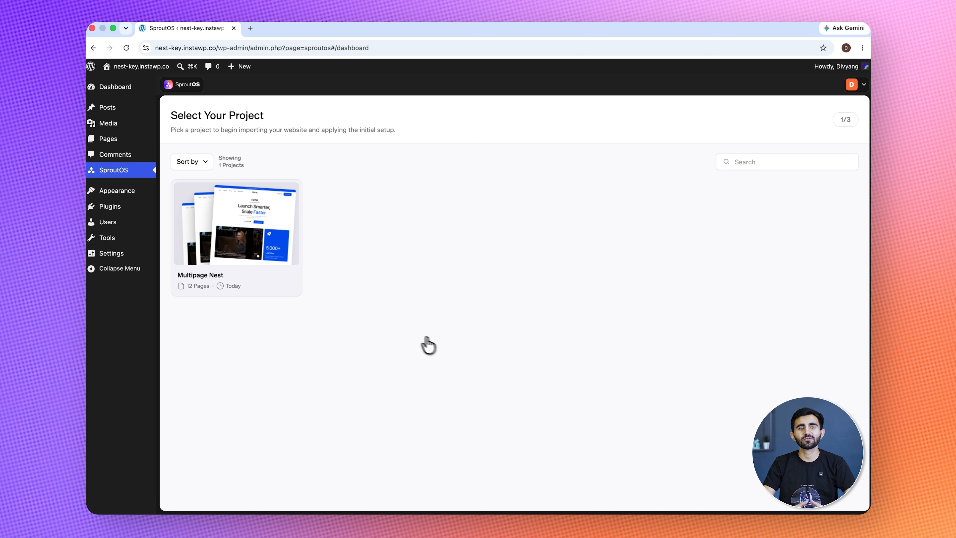
Import the Multipage Nest project into WordPress with all static pages and Theme Builder pages selected
click(254, 247)
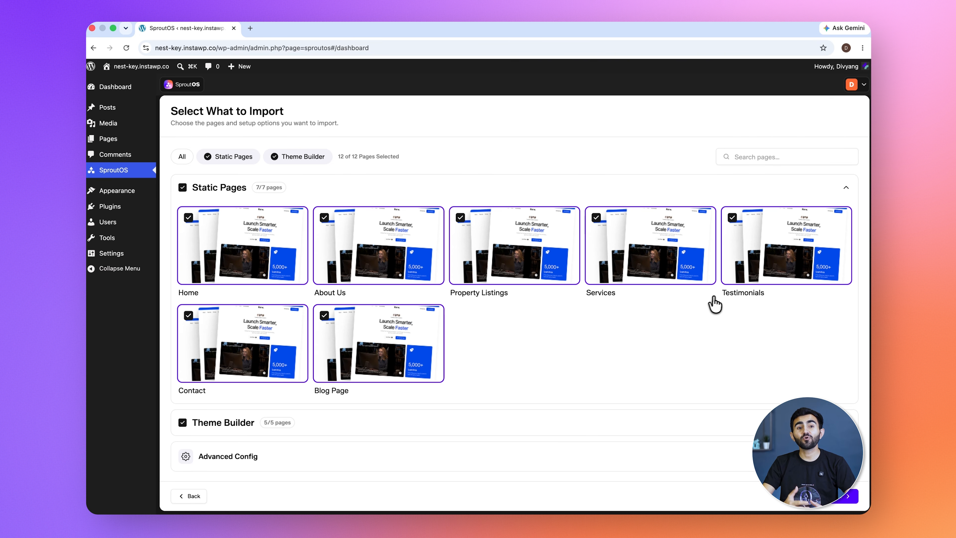
scroll(796, 307, up, 1)
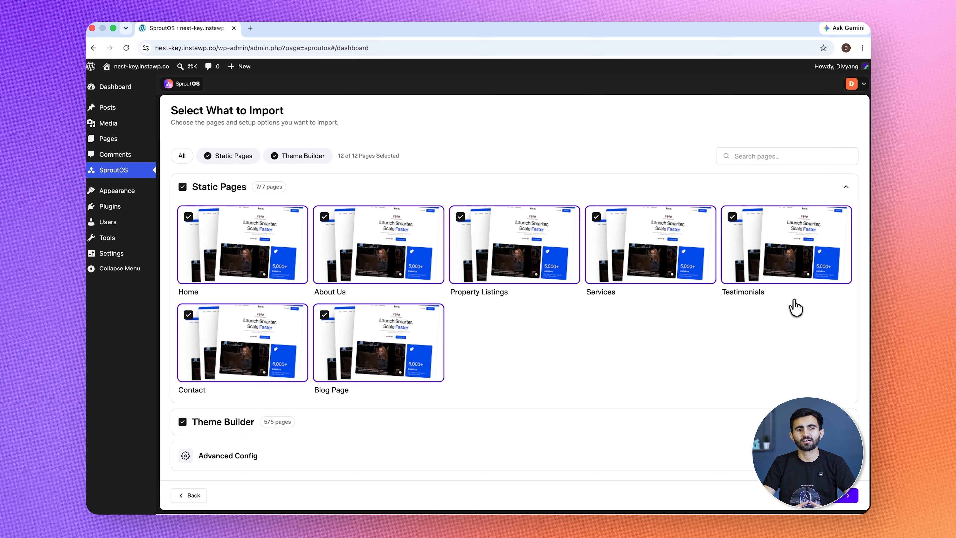
scroll(790, 306, up, 1)
click(847, 424)
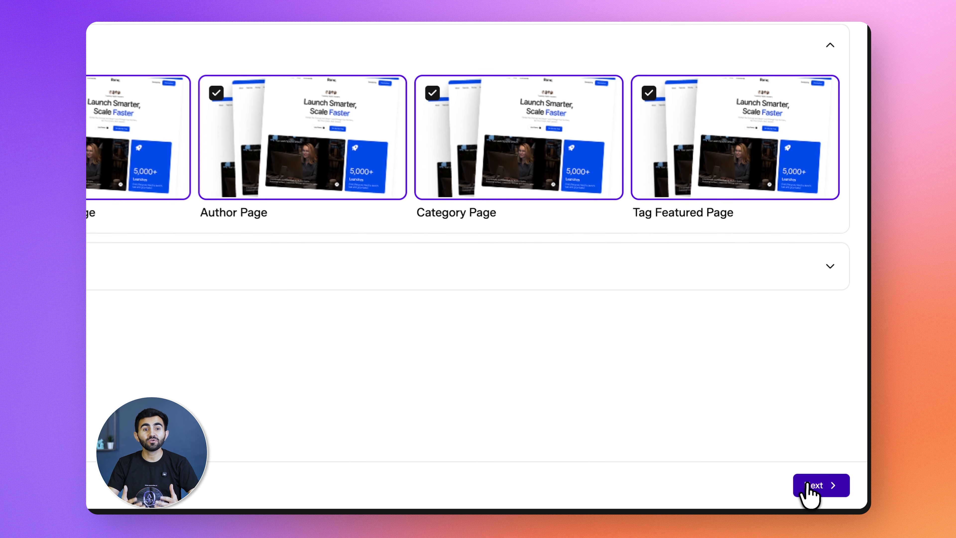
click(837, 496)
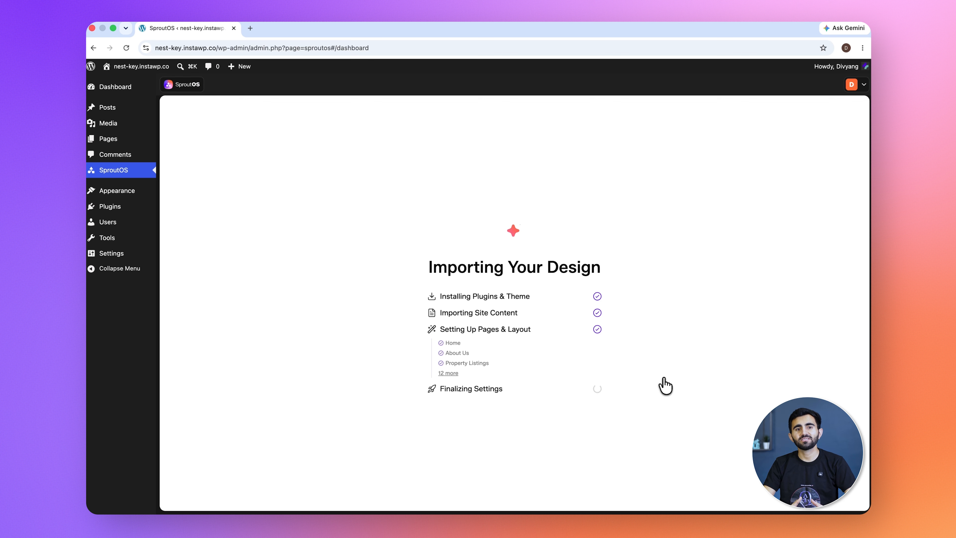
click(448, 373)
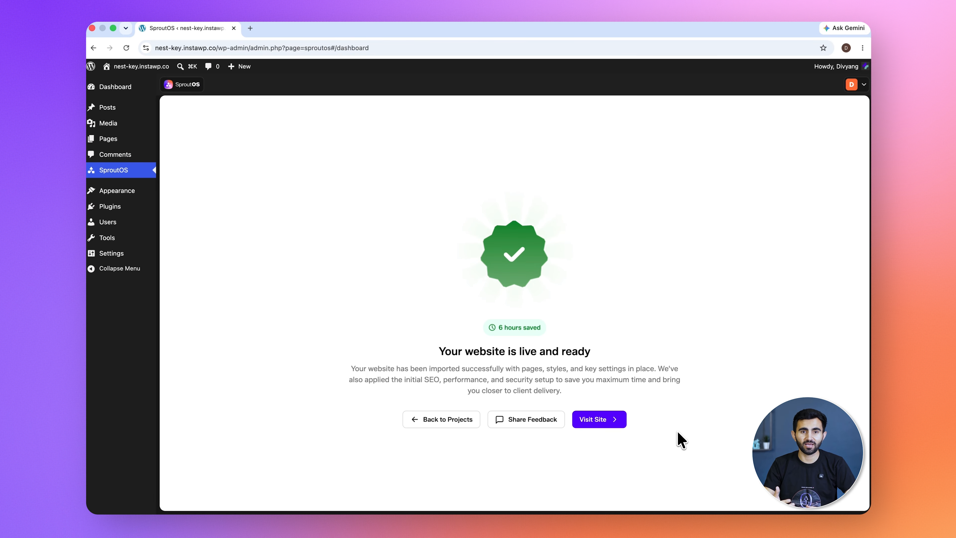
Visit the imported website and look through its Home page from the hero to the gallery section
click(595, 419)
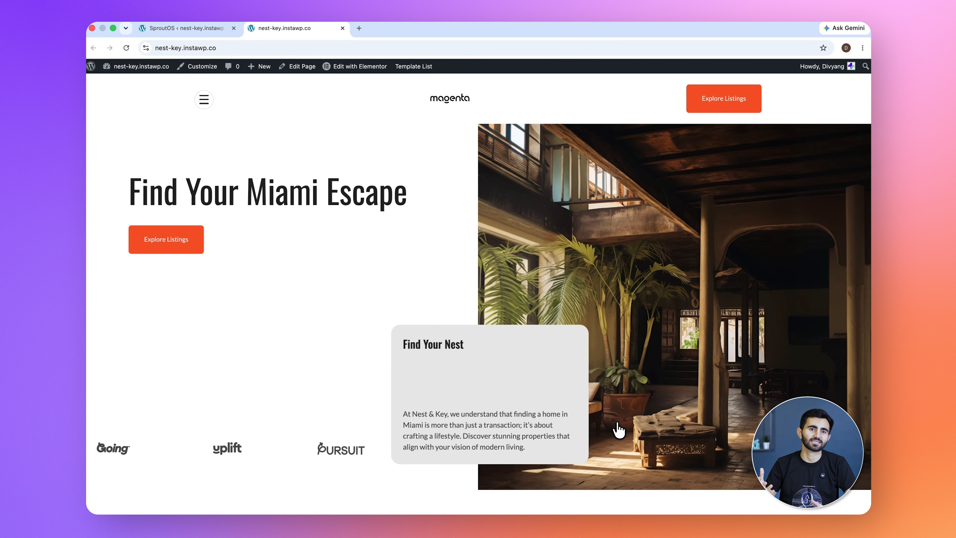
scroll(528, 360, down, 10)
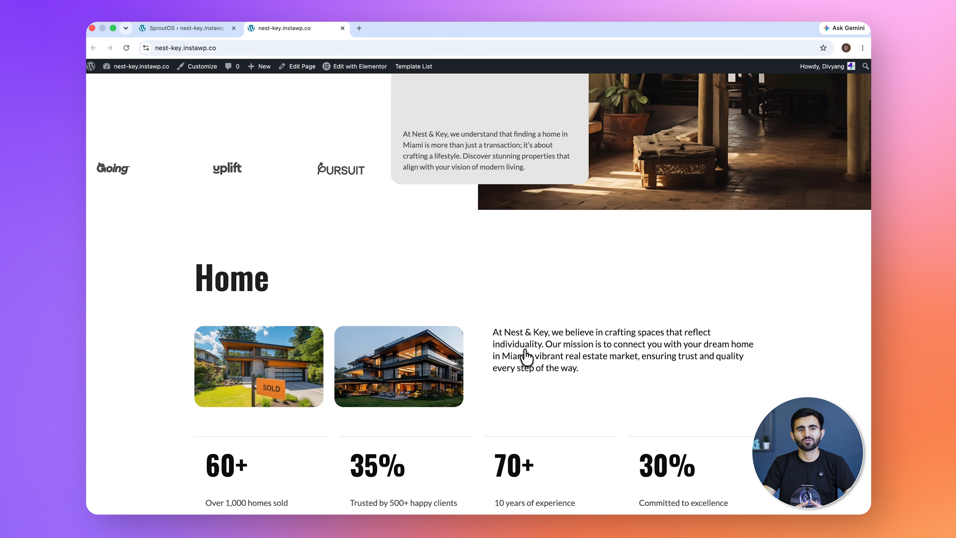
scroll(527, 355, down, 17)
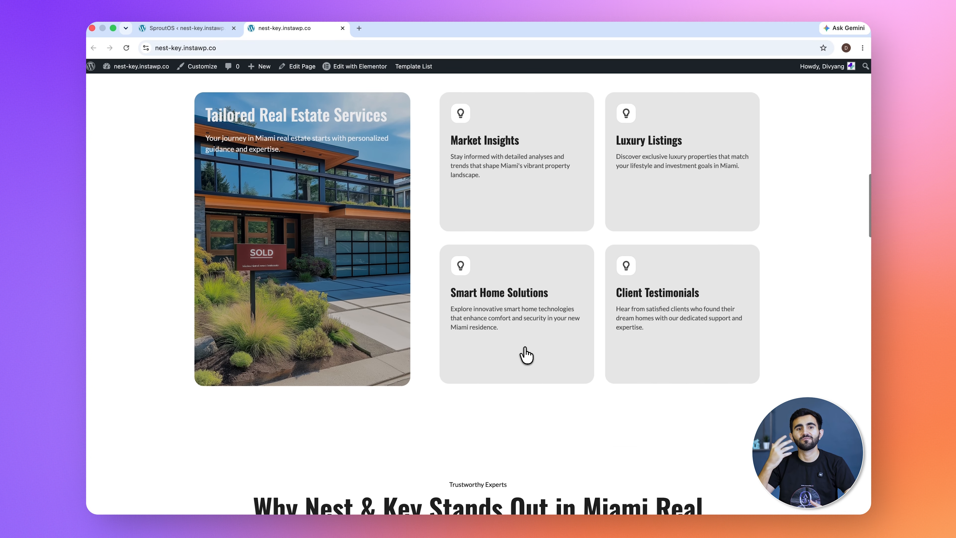
scroll(527, 355, down, 17)
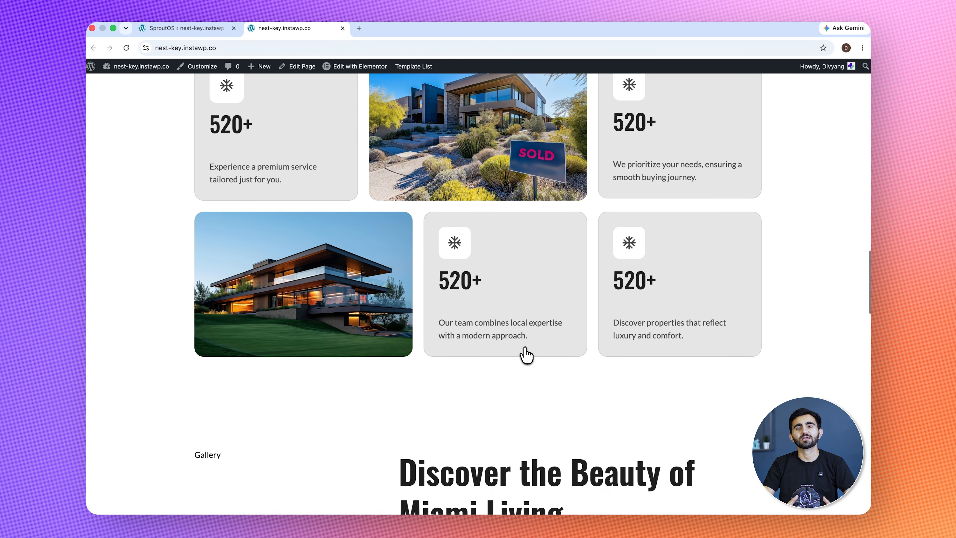
scroll(527, 355, down, 4)
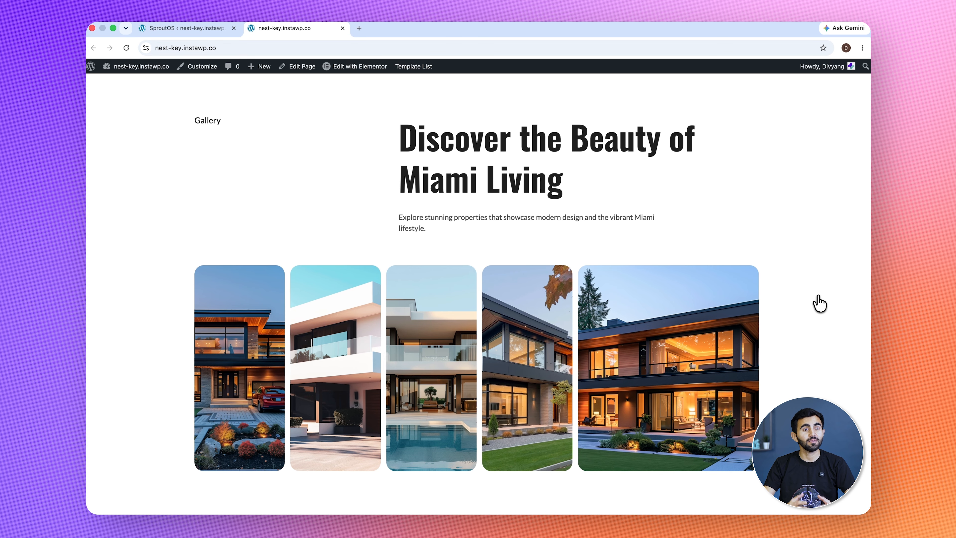
scroll(819, 304, up, 20)
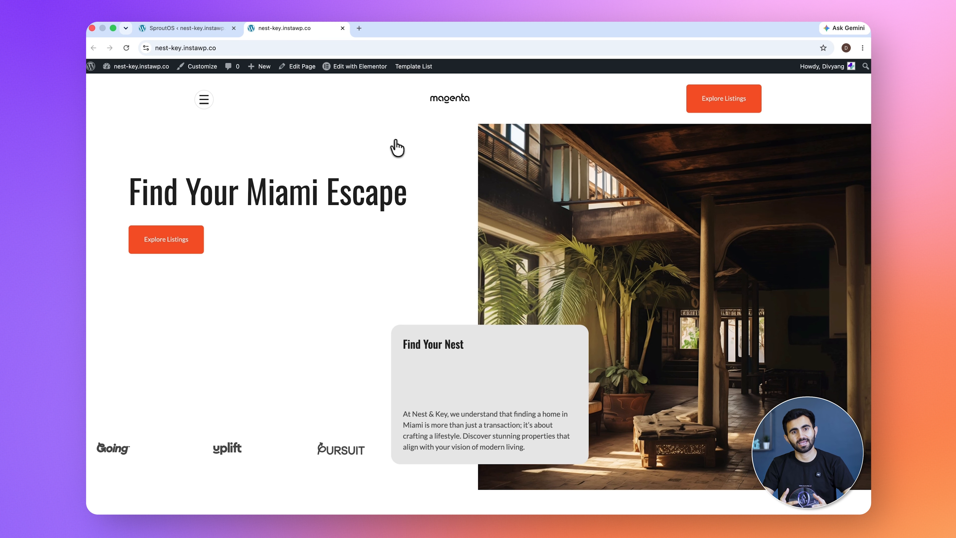
From the WordPress list of pages, open the live Blog Page and Contact page in separate browser tabs
click(186, 28)
click(137, 137)
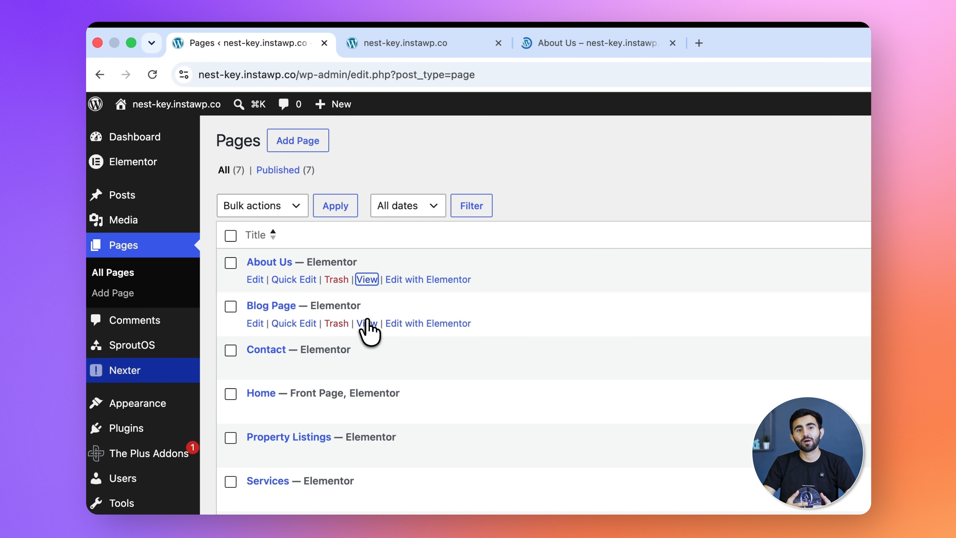
super+click(368, 323)
super+click(367, 366)
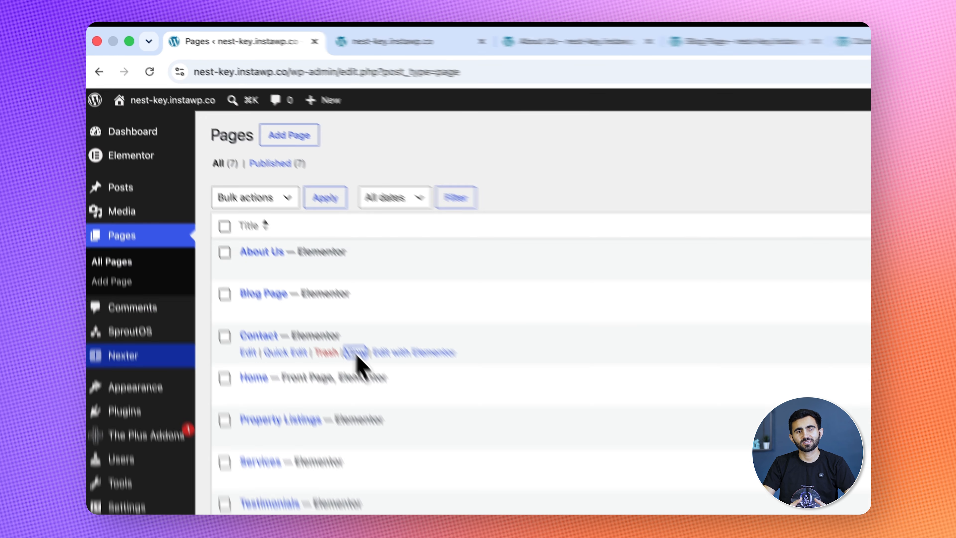
Look through the live About Us page, from the Discover Nest & Key's Vision header to the Choose Nest & Key section
click(555, 43)
scroll(634, 350, down, 3)
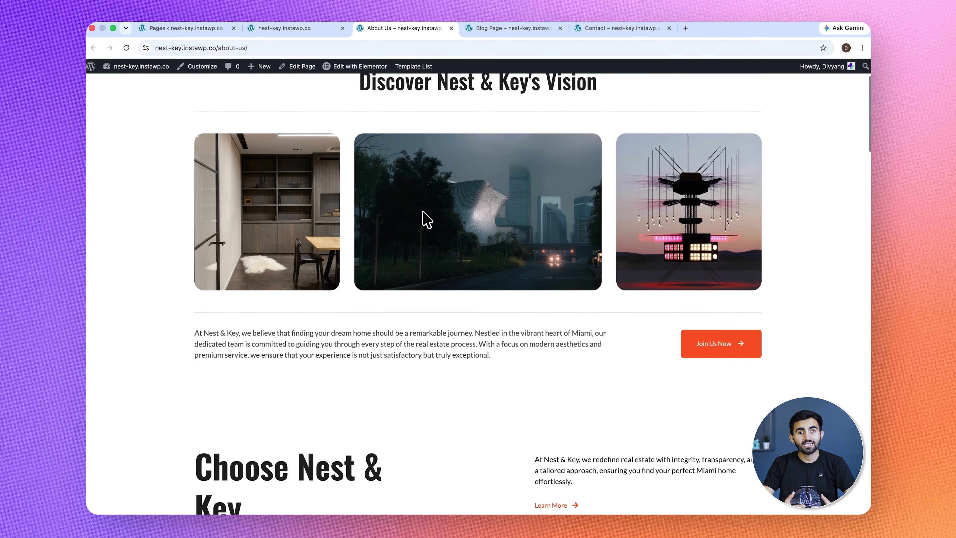
scroll(427, 220, down, 8)
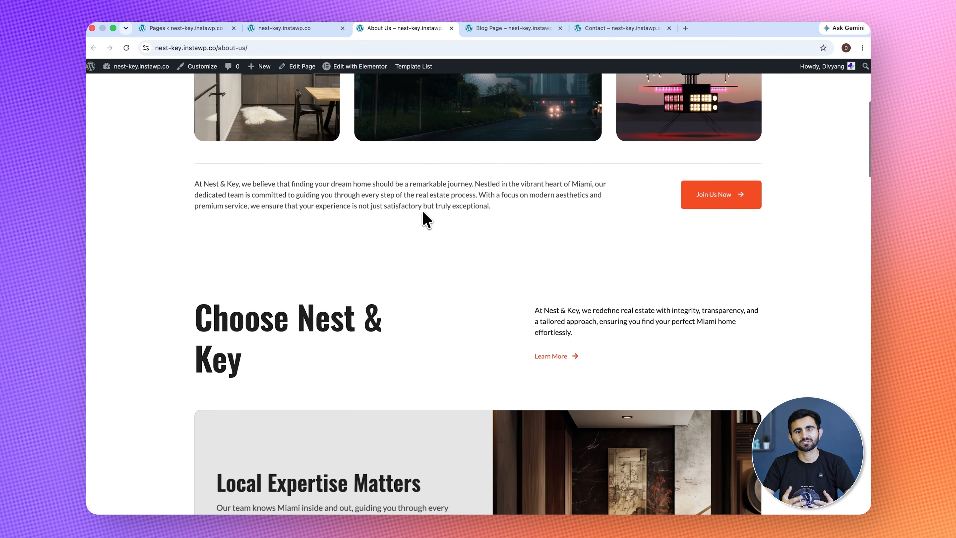
scroll(423, 216, up, 10)
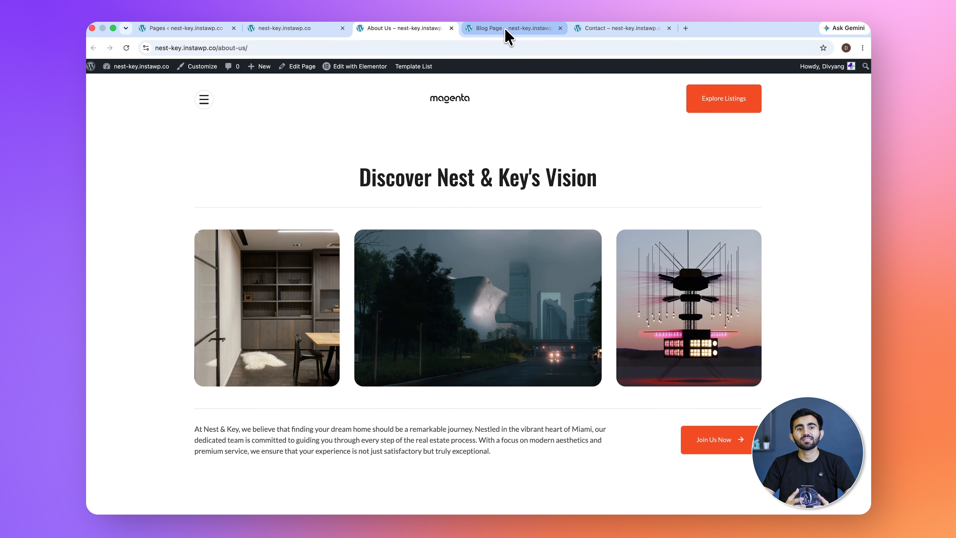
Review the live Blog Page, examining its post listing and the Frequently Asked Questions section
click(508, 36)
scroll(551, 207, down, 2)
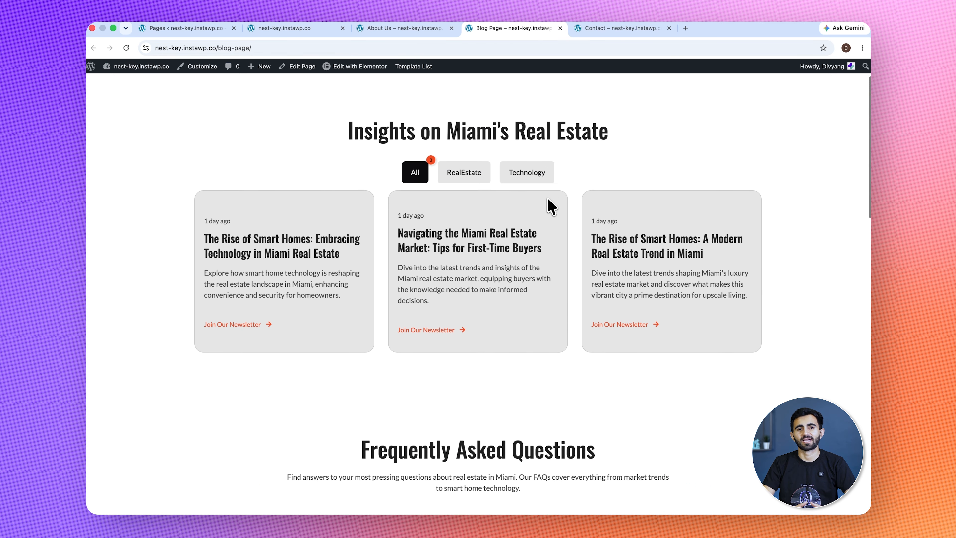
scroll(552, 206, down, 5)
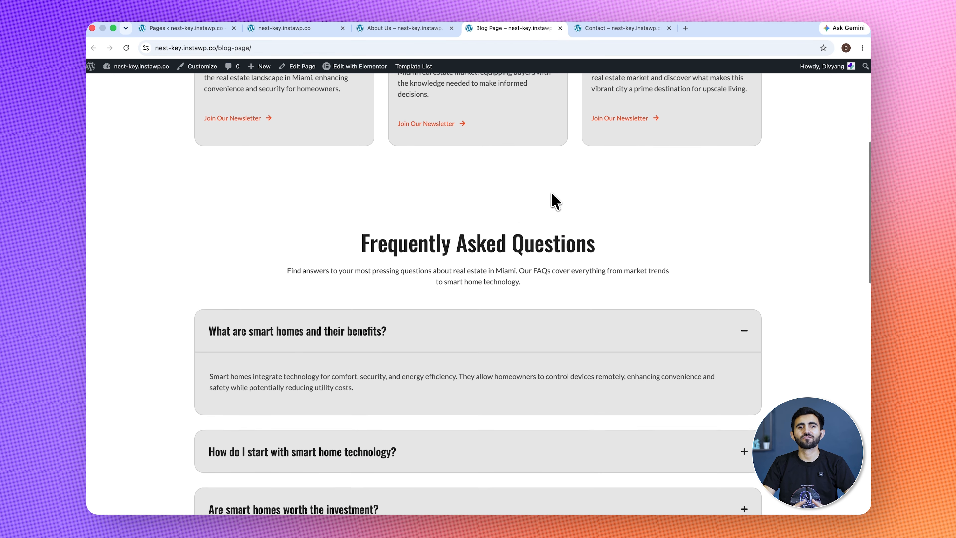
scroll(553, 202, down, 4)
scroll(554, 202, up, 7)
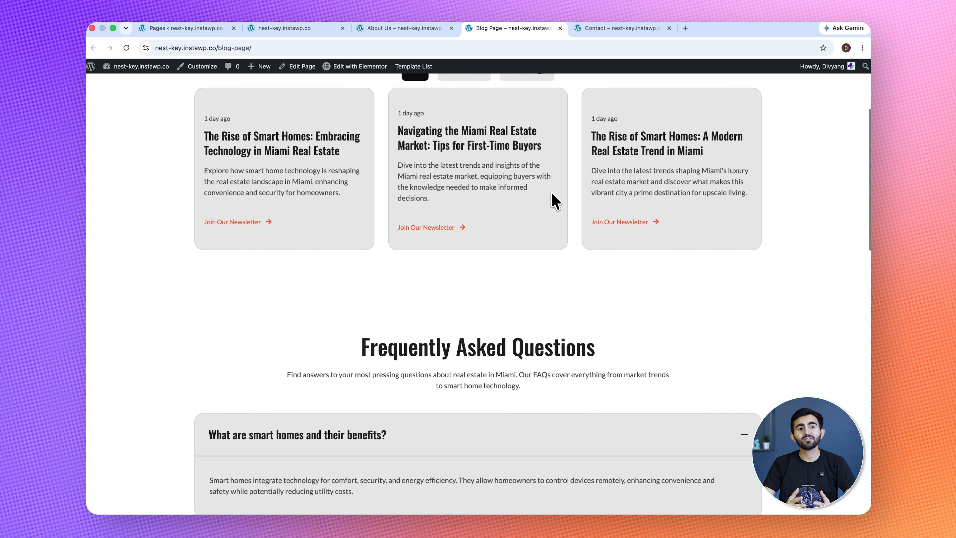
scroll(553, 202, up, 4)
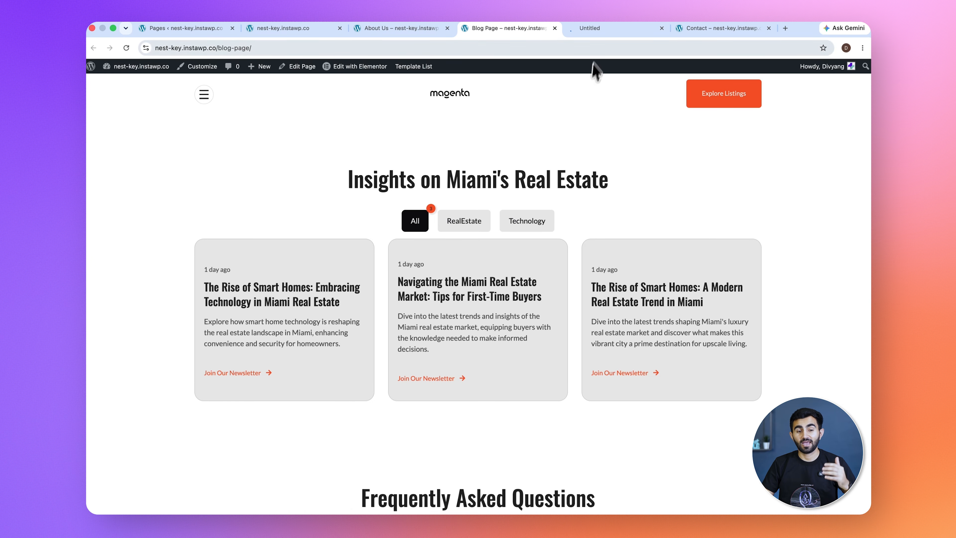
Look through the blog post on smart homes as a modern real estate trend in Miami, checking its images, quote and body content
click(596, 29)
scroll(555, 233, down, 3)
scroll(547, 276, down, 15)
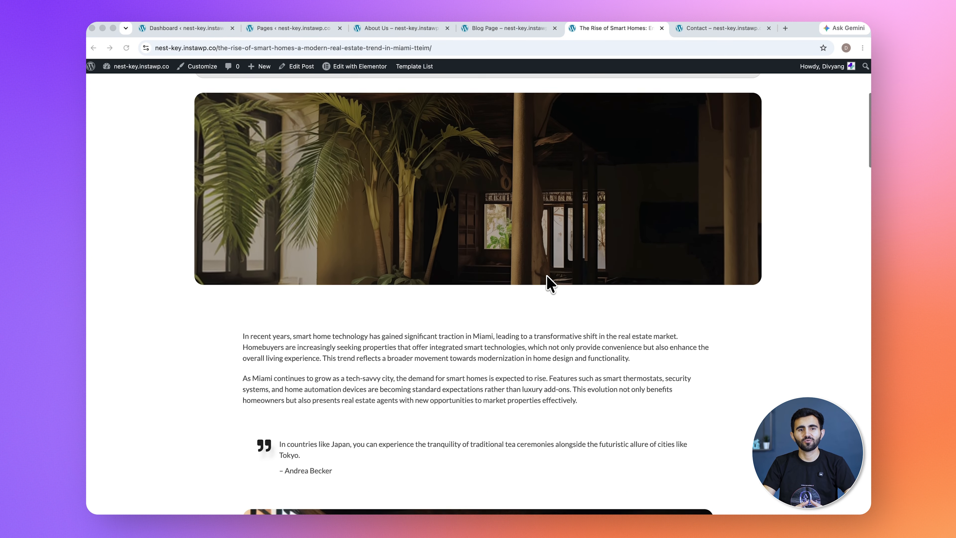
scroll(548, 275, down, 4)
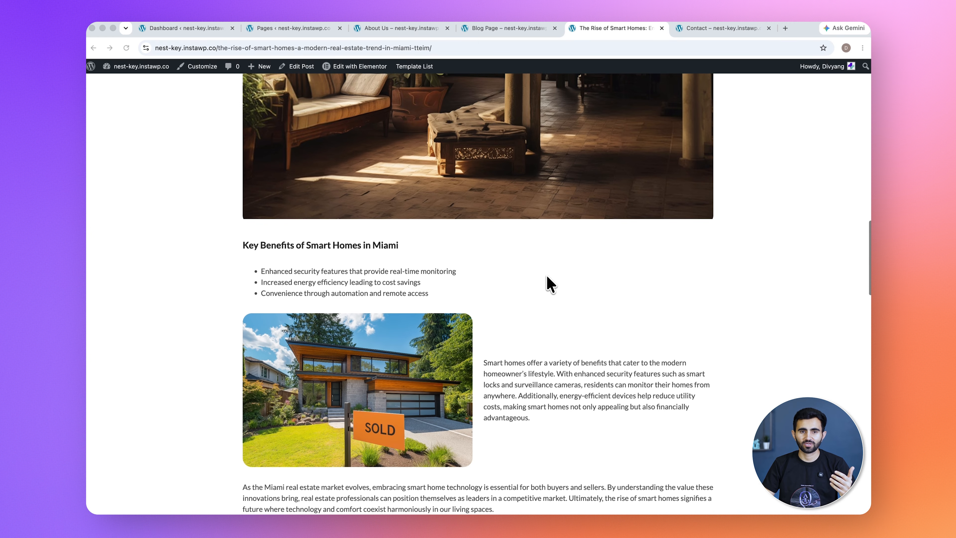
scroll(547, 275, up, 4)
scroll(547, 275, up, 20)
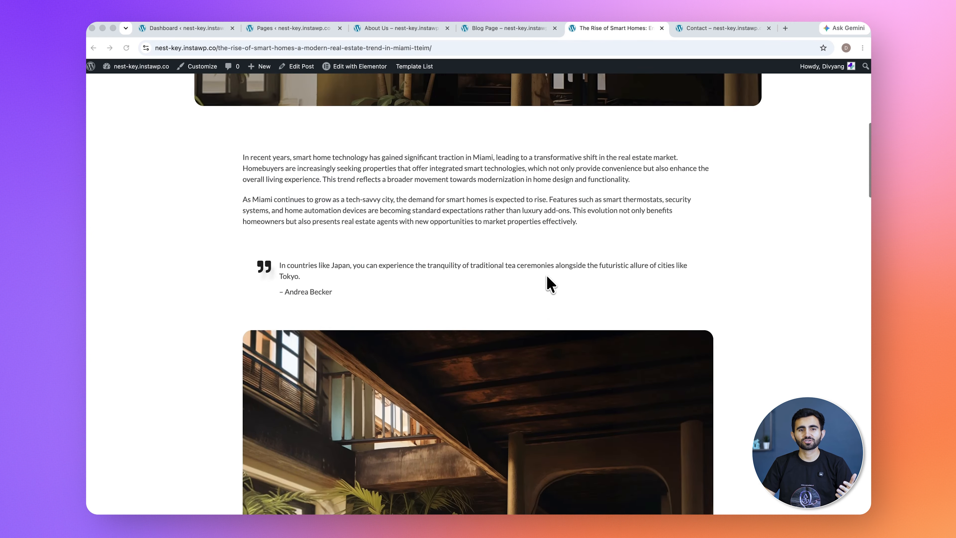
Review the live Contact page, examining the Get in Touch form, the newsletter signup and the map section
click(716, 30)
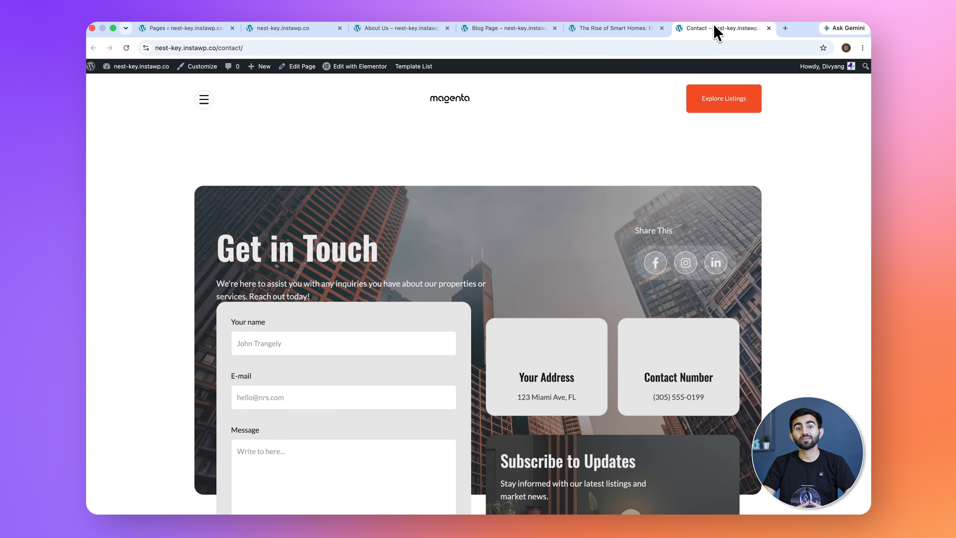
scroll(591, 250, down, 3)
scroll(592, 249, down, 10)
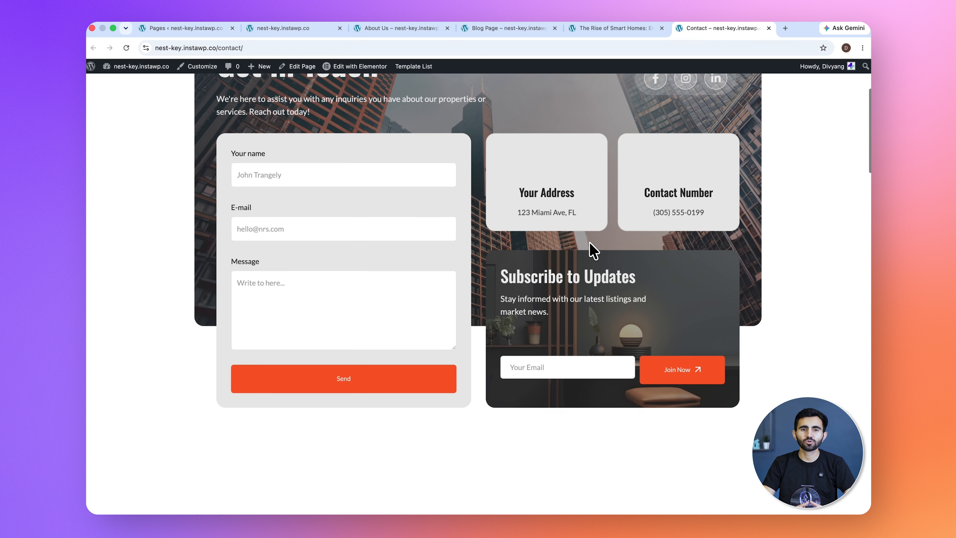
scroll(594, 250, down, 10)
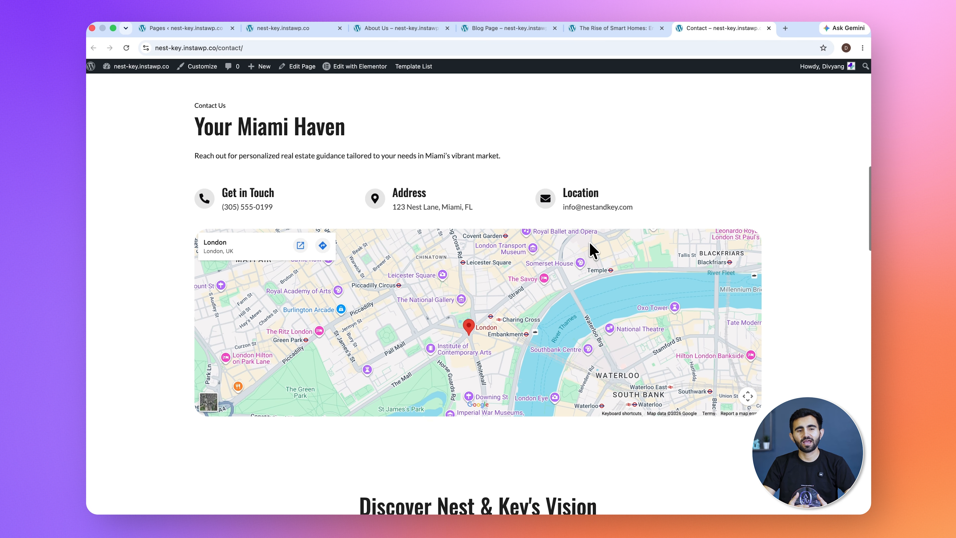
scroll(591, 248, down, 3)
scroll(591, 249, up, 15)
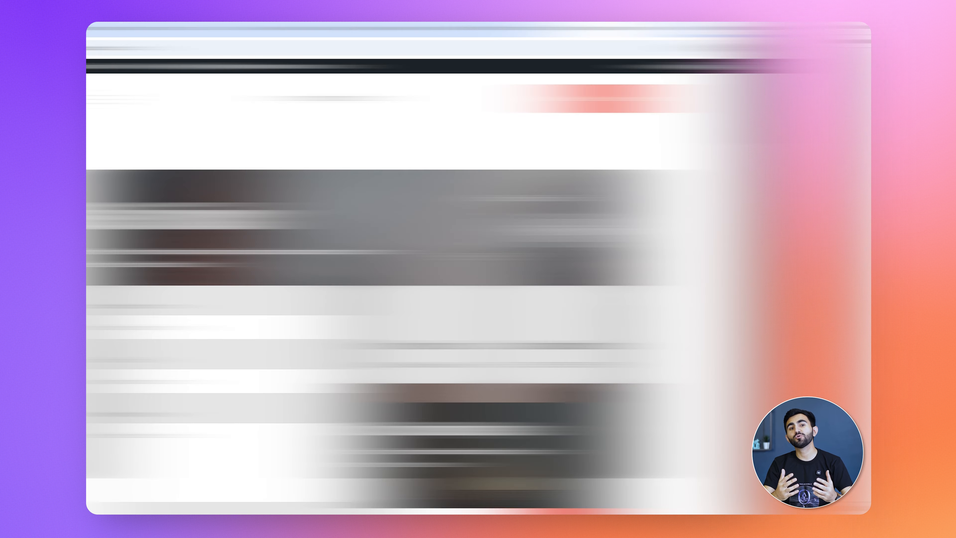
Check the Home page's mobile layout in the iPhone 16 device preview, from the hero down to the testimonials and team sections
scroll(478, 264, down, 10)
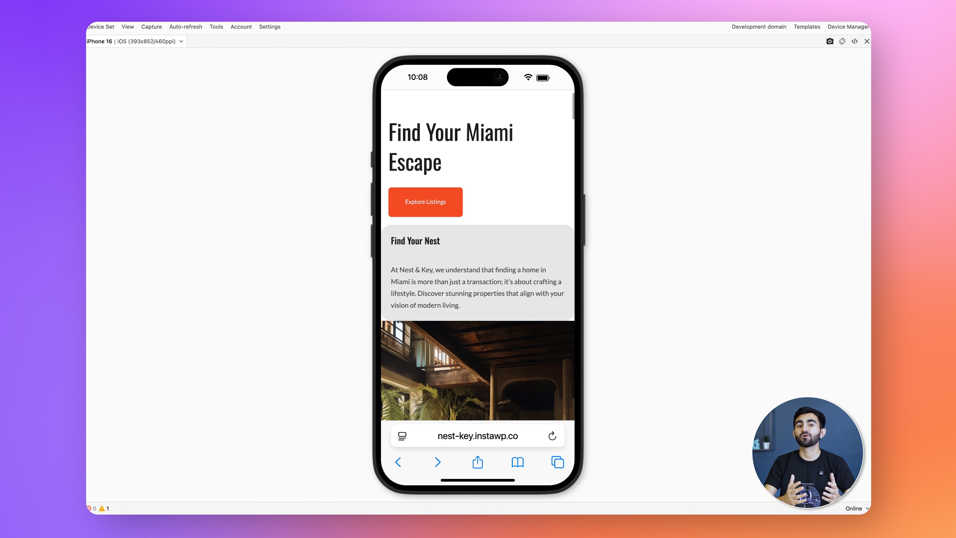
scroll(478, 275, down, 15)
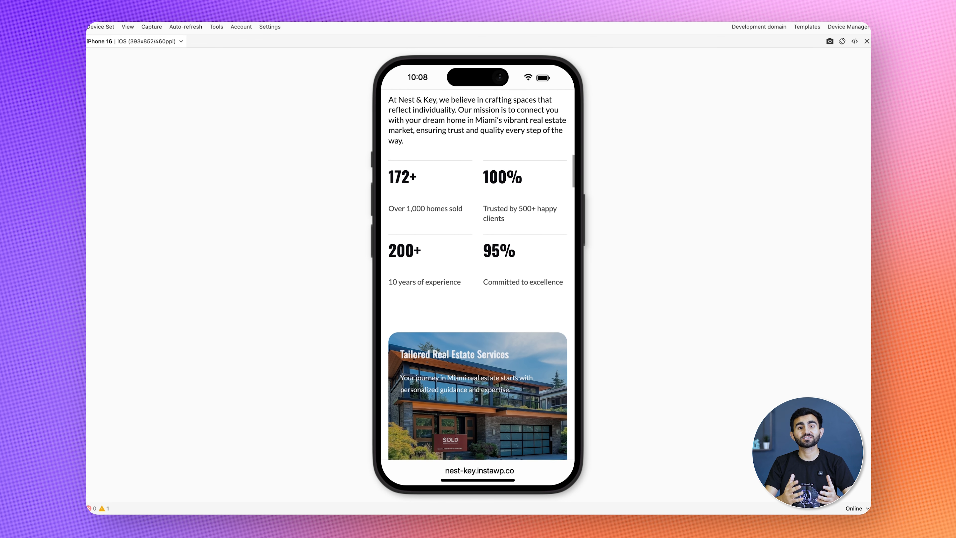
scroll(478, 275, down, 15)
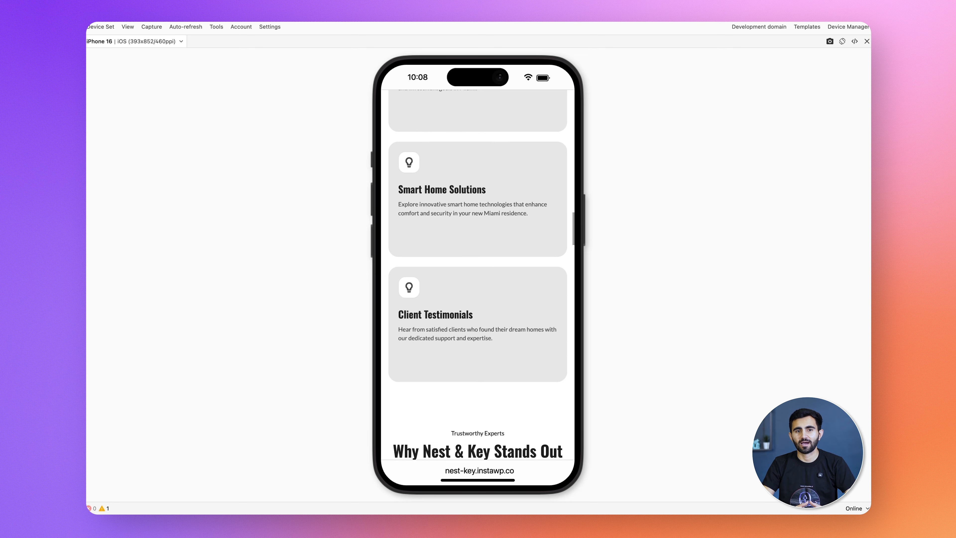
scroll(477, 275, down, 15)
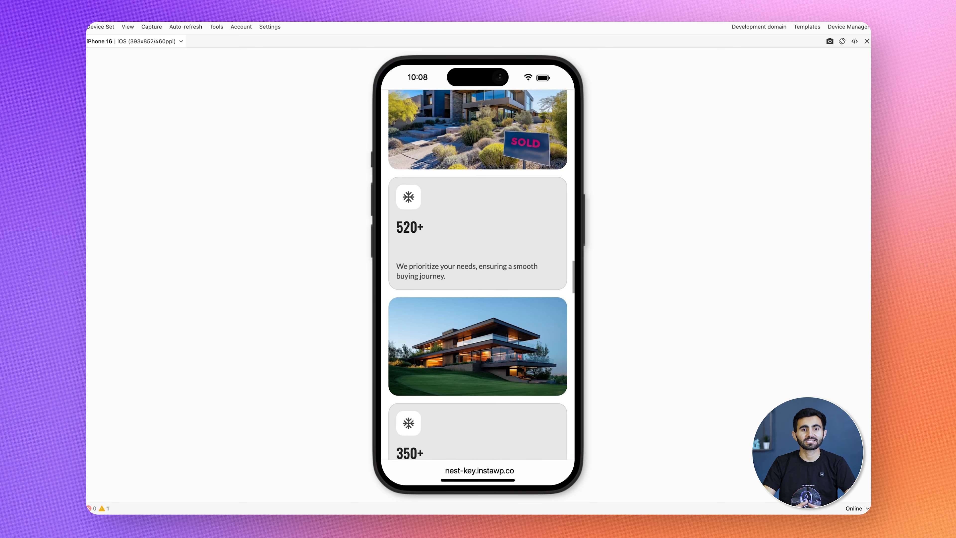
scroll(477, 275, down, 15)
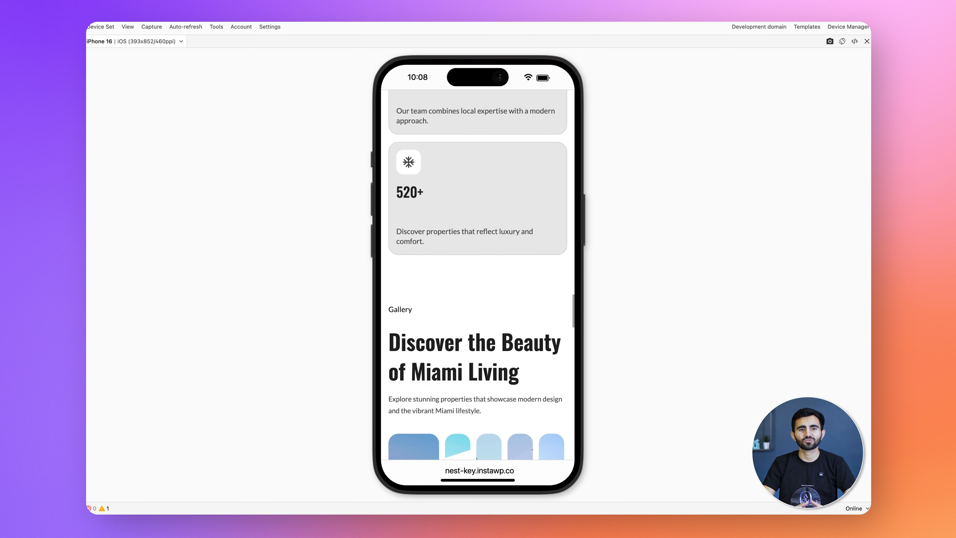
scroll(477, 275, down, 15)
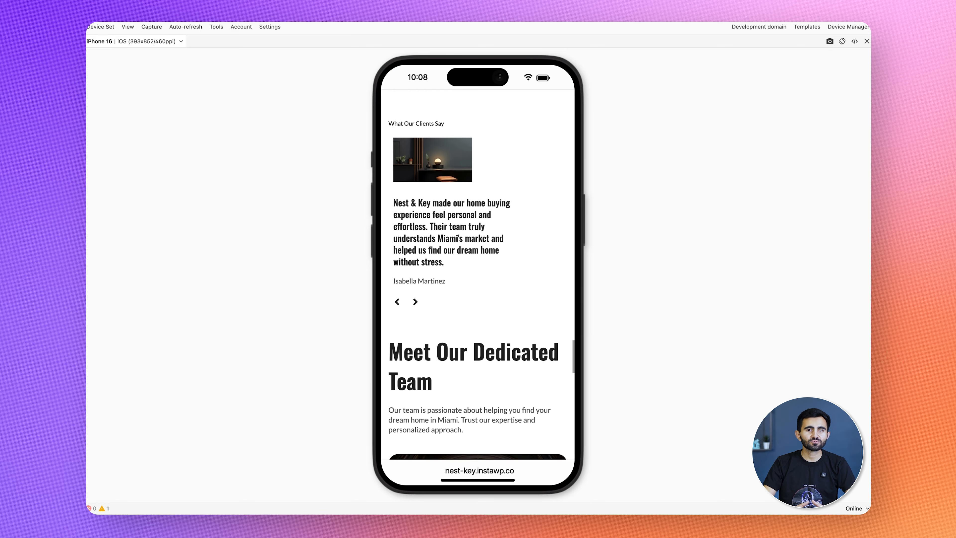
scroll(477, 275, down, 8)
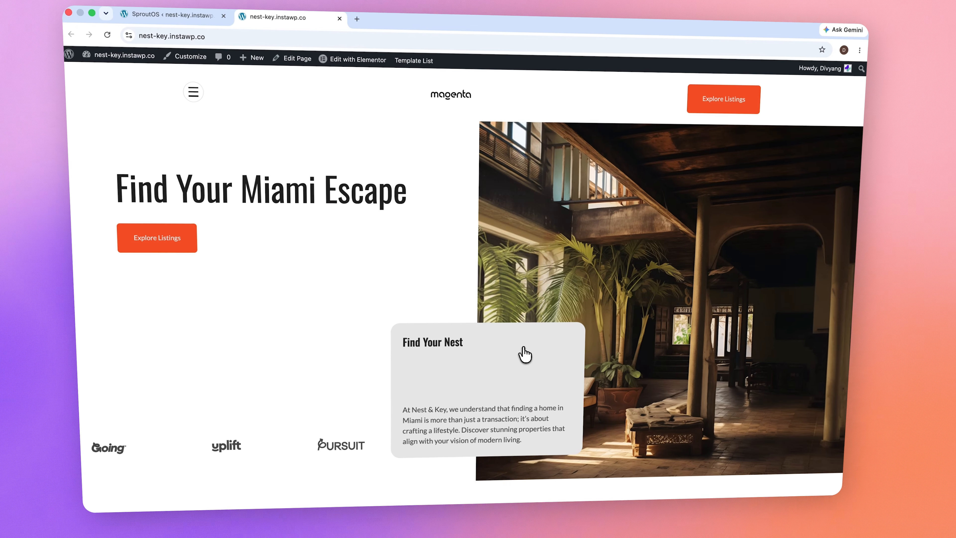
Look through the desktop Home page from the hero past the services cards to the gallery section
scroll(519, 355, down, 12)
scroll(527, 354, down, 15)
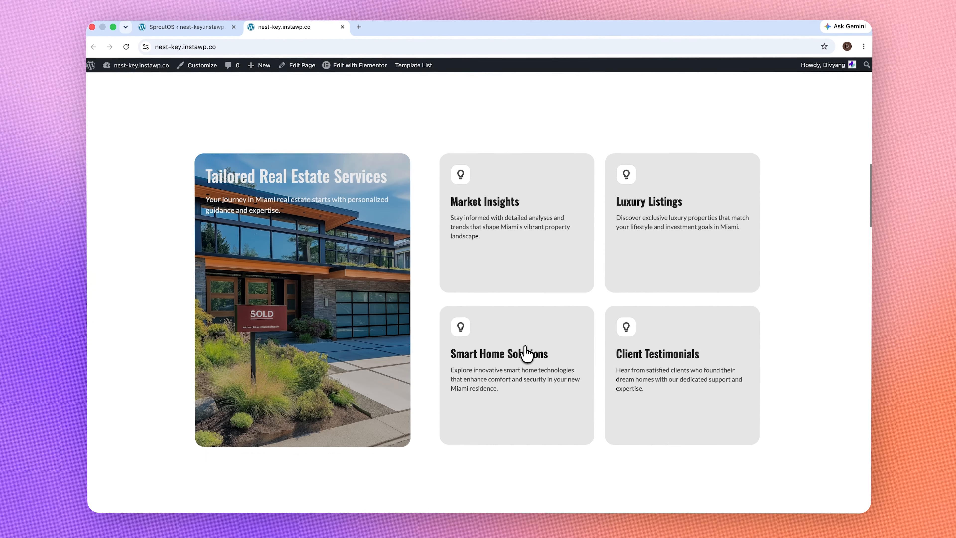
scroll(526, 355, down, 4)
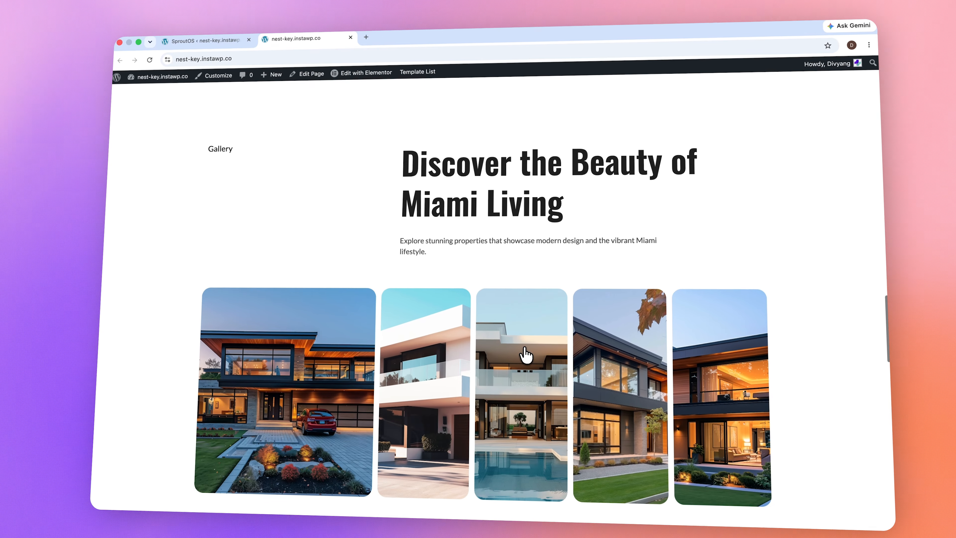